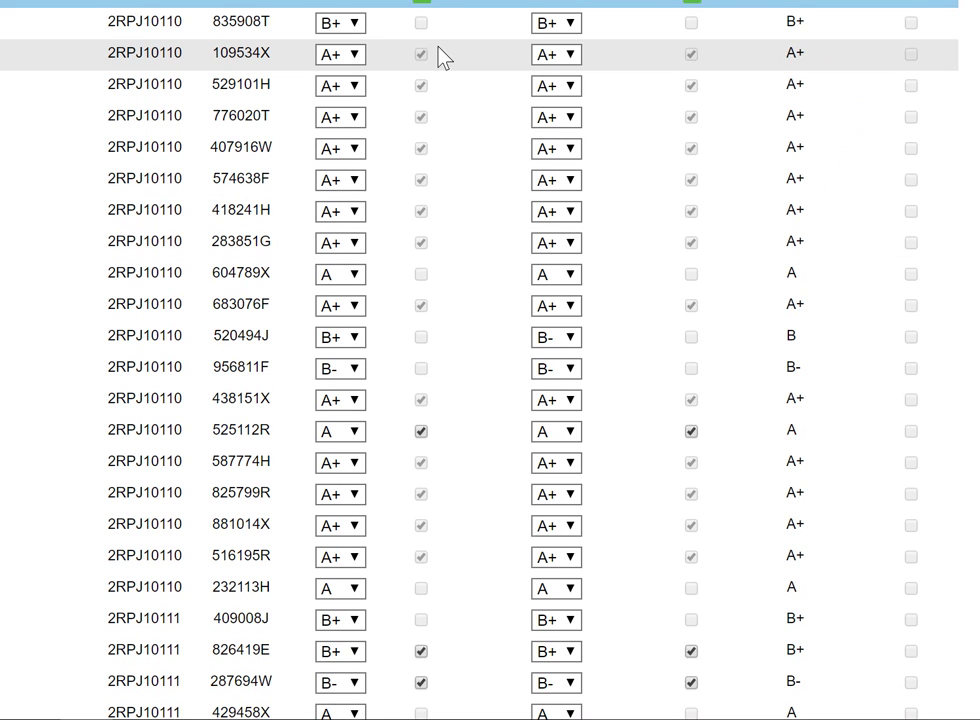
Set the second 2RPJ10110 student's Folio grade to A- and the third student's Research Outcome grade to A.
click(357, 58)
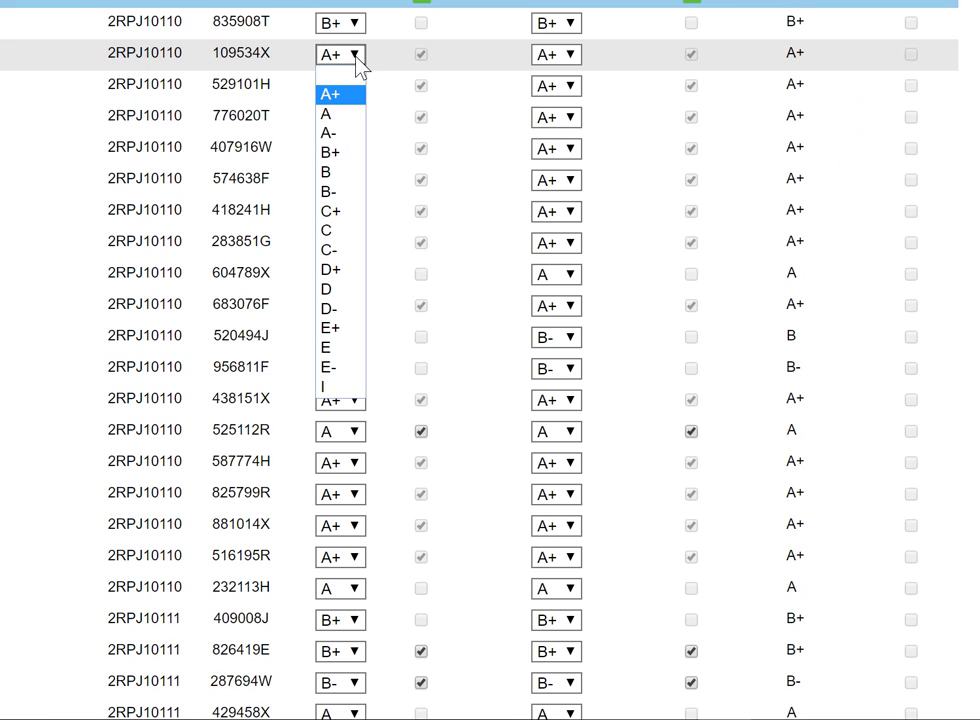
click(339, 134)
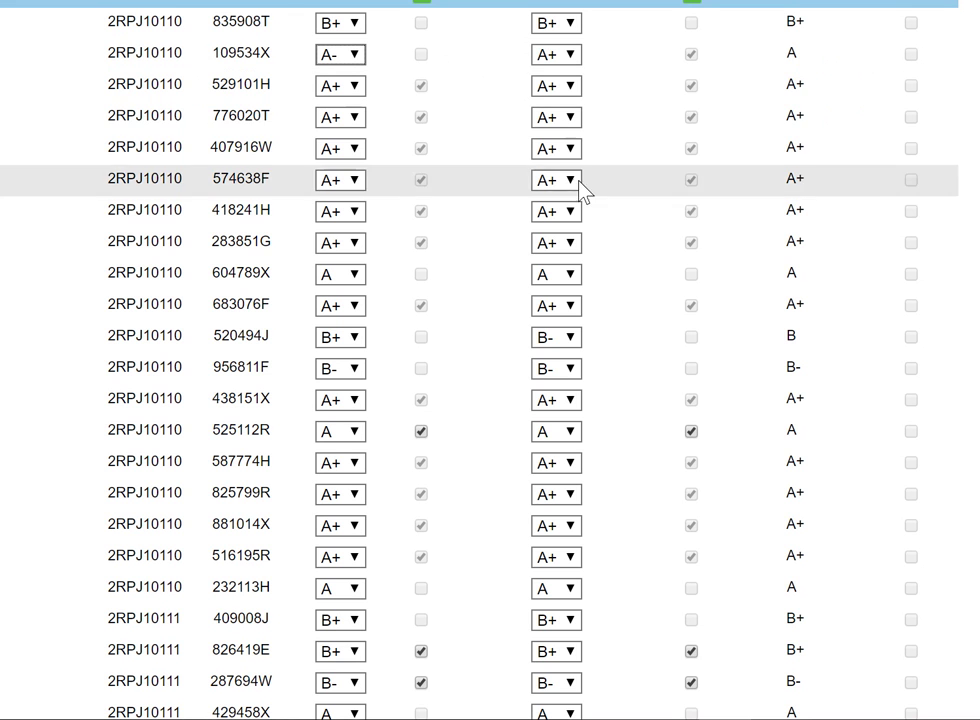
click(570, 88)
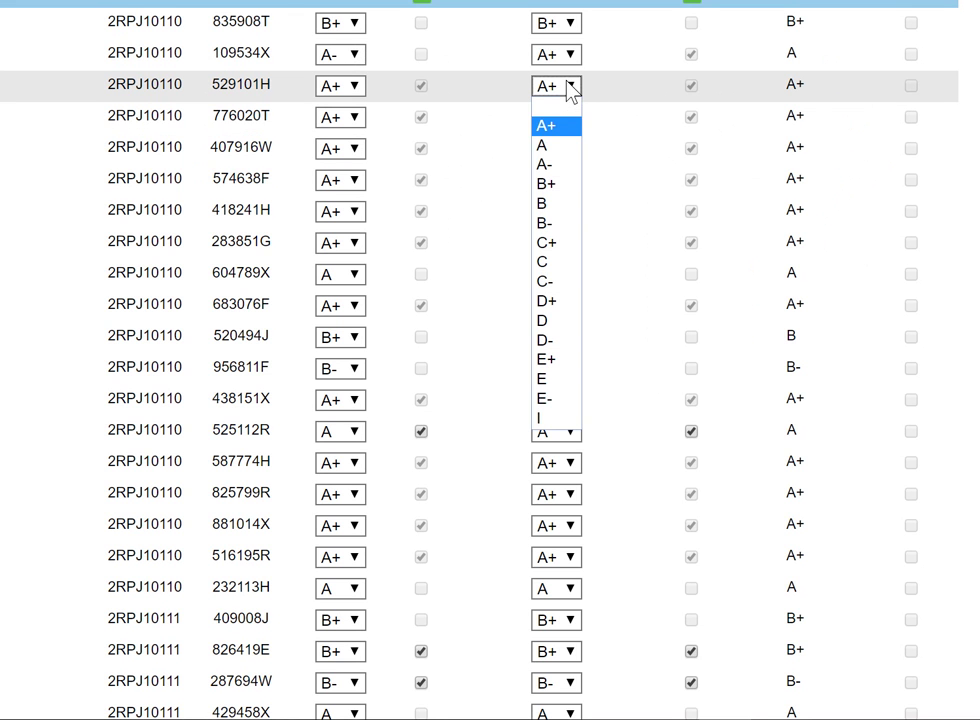
click(557, 148)
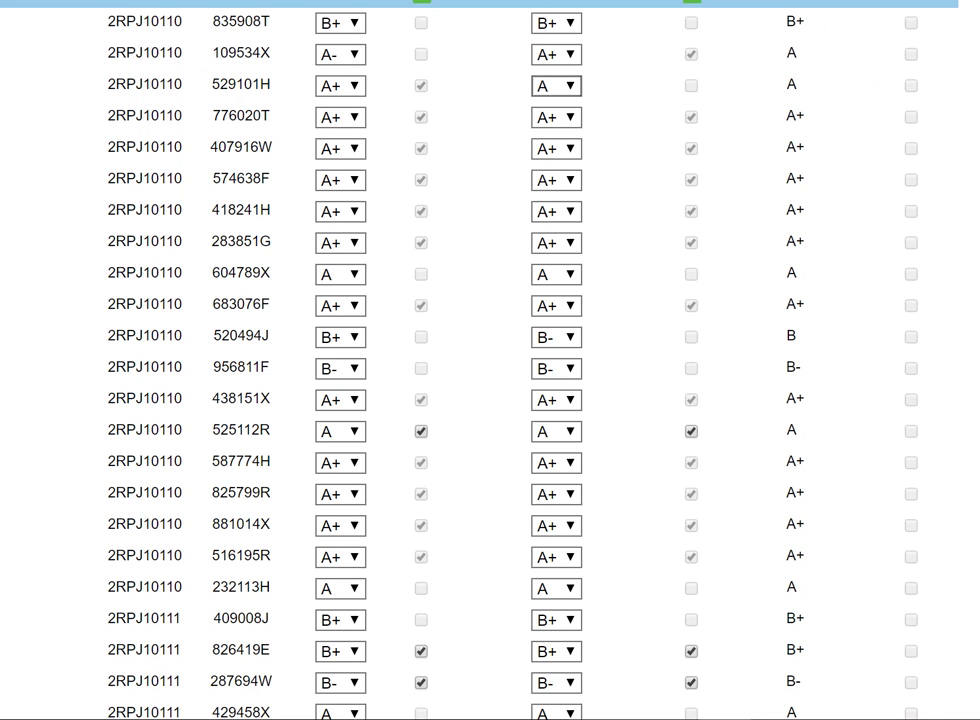
scroll(490, 360, down, 1)
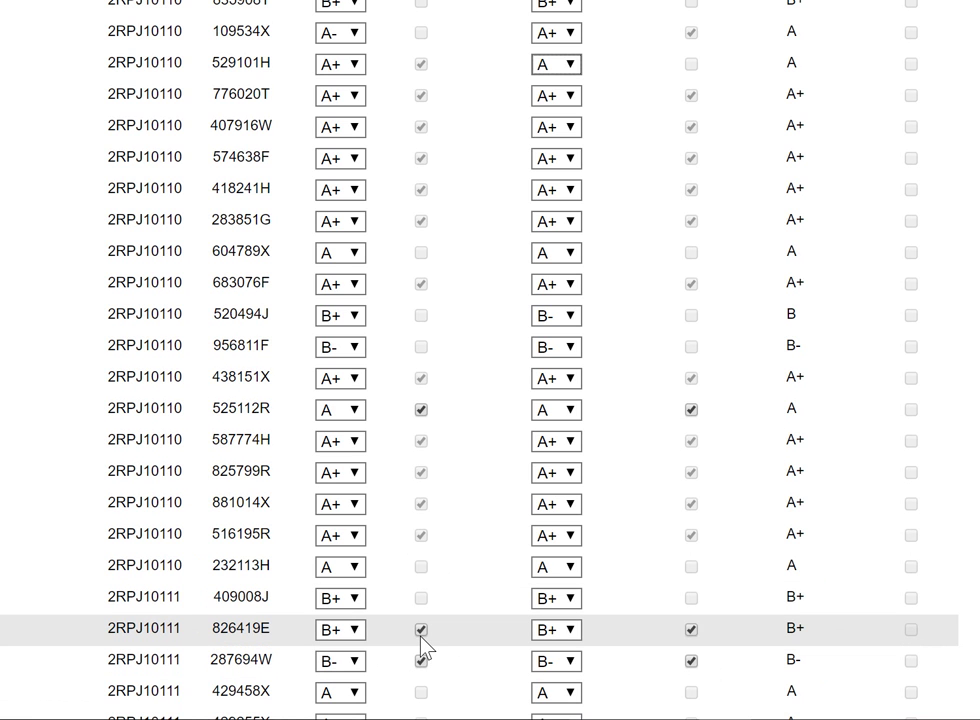
click(421, 630)
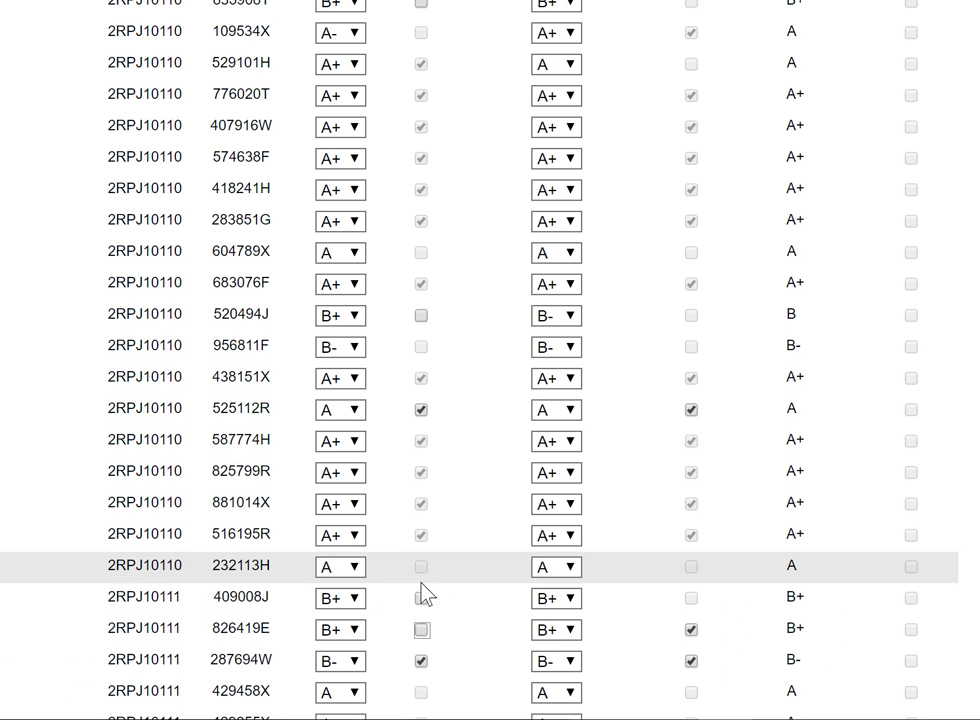
click(421, 6)
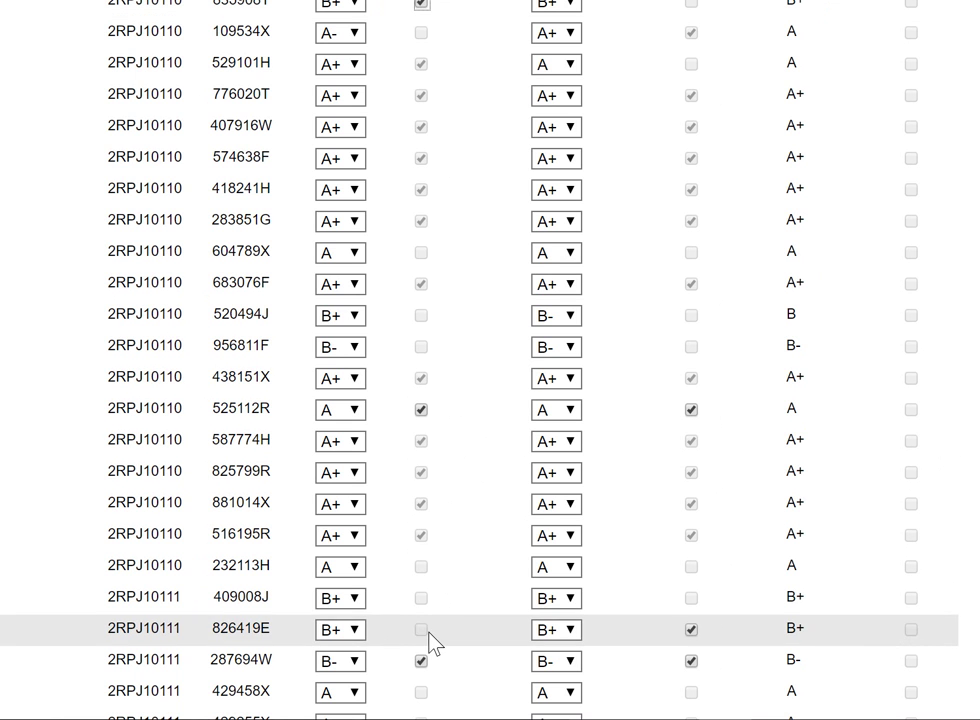
click(421, 8)
click(421, 630)
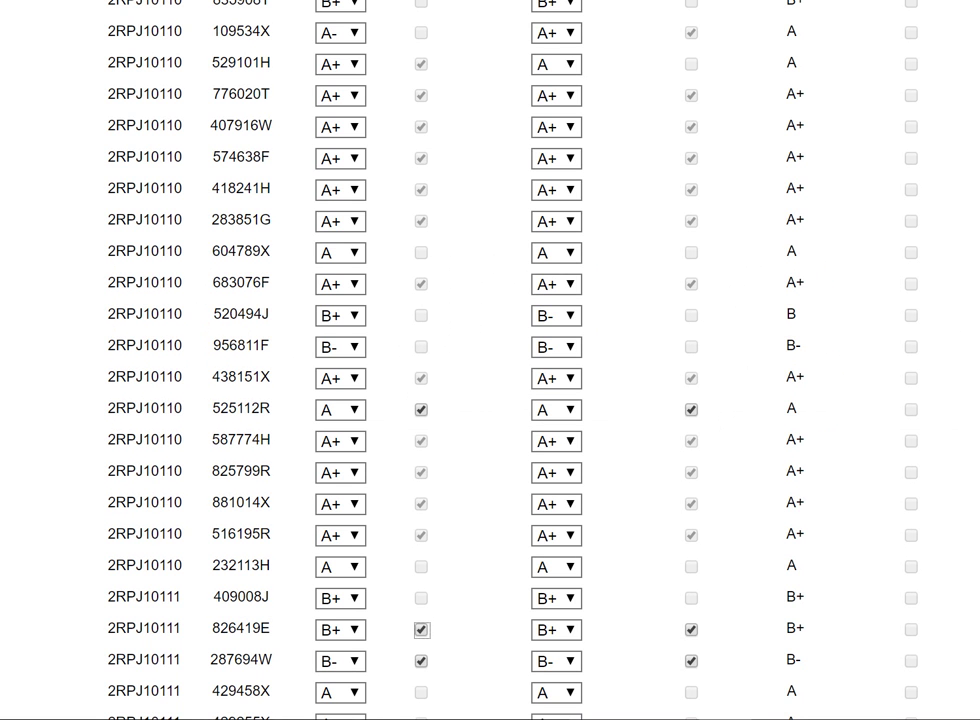
Review the grades, sample selections and withdrawn students in classes 2RPJ10111, 2RPJ1017 and 2RPJ101D.
scroll(490, 360, down, 4)
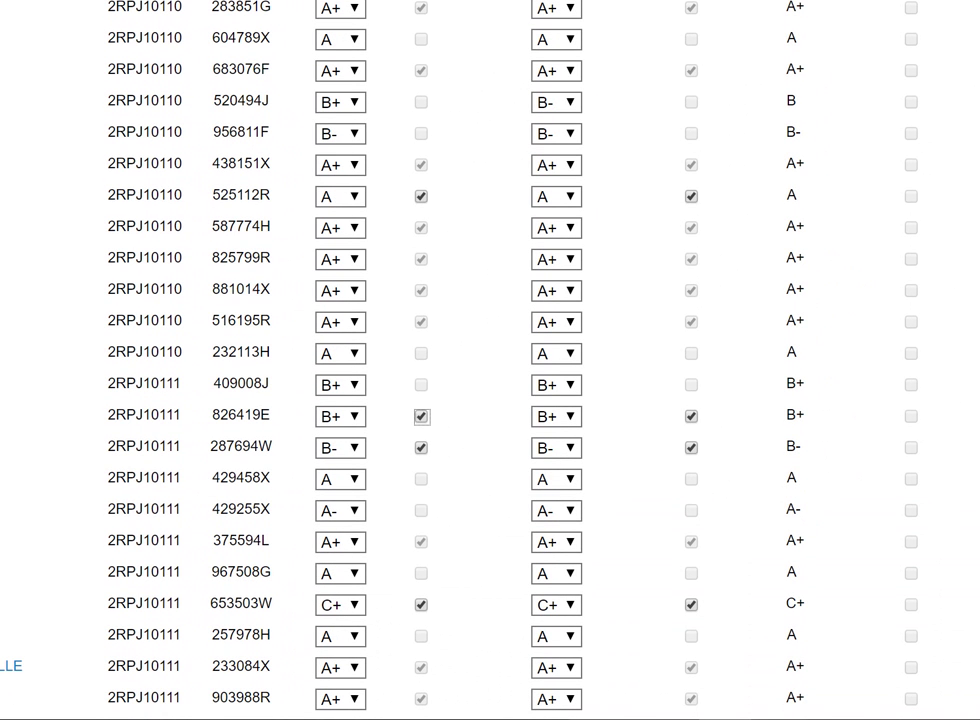
scroll(490, 360, down, 5)
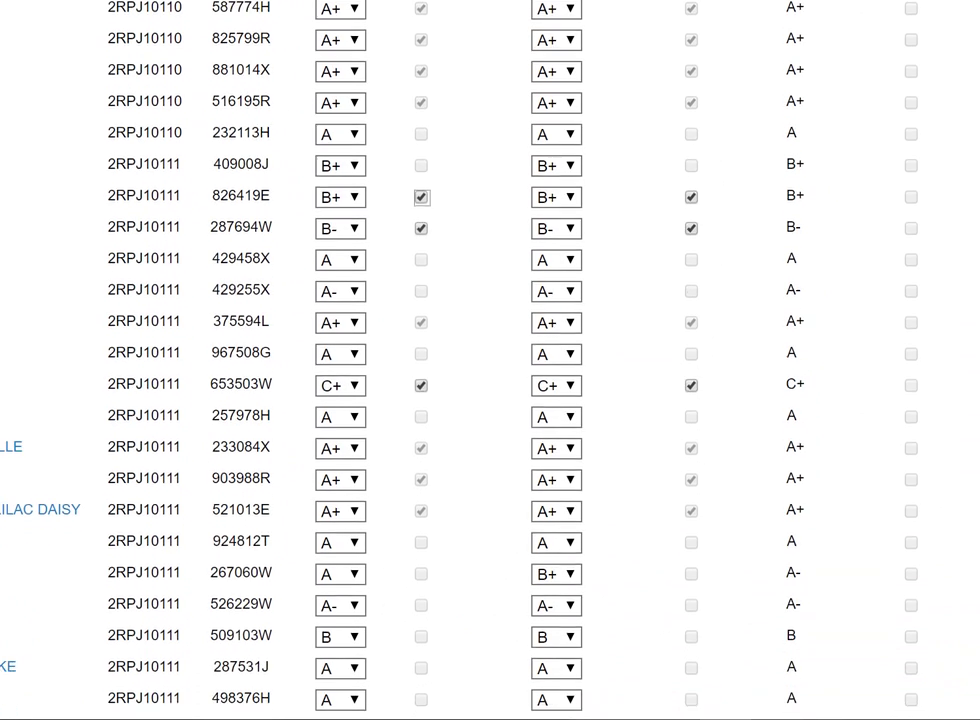
scroll(588, 590, down, 2)
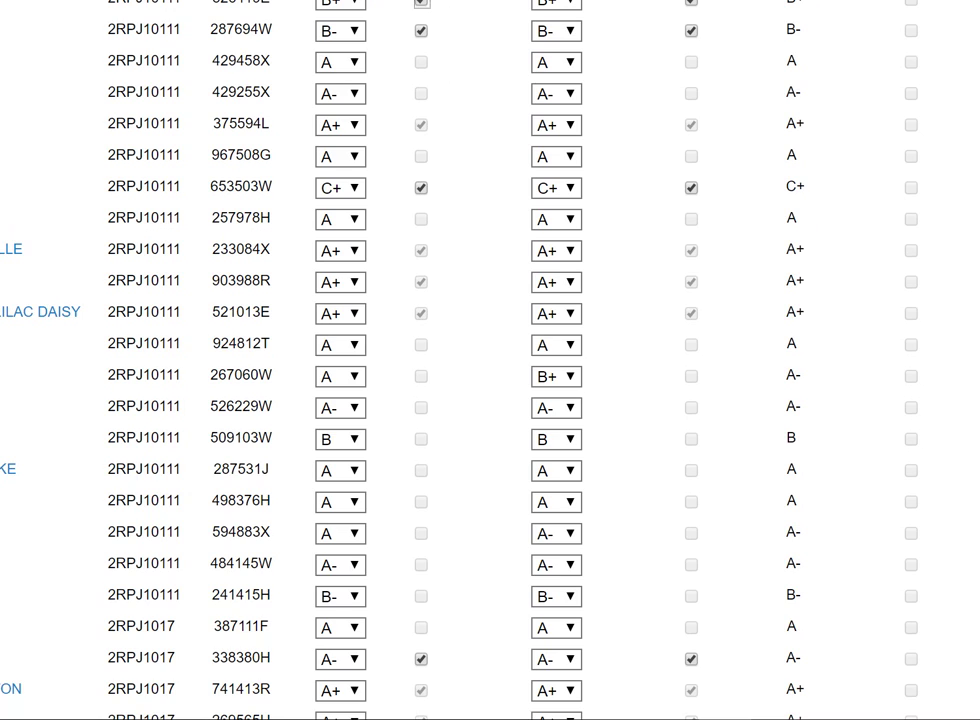
scroll(490, 360, down, 3)
scroll(490, 360, down, 3)
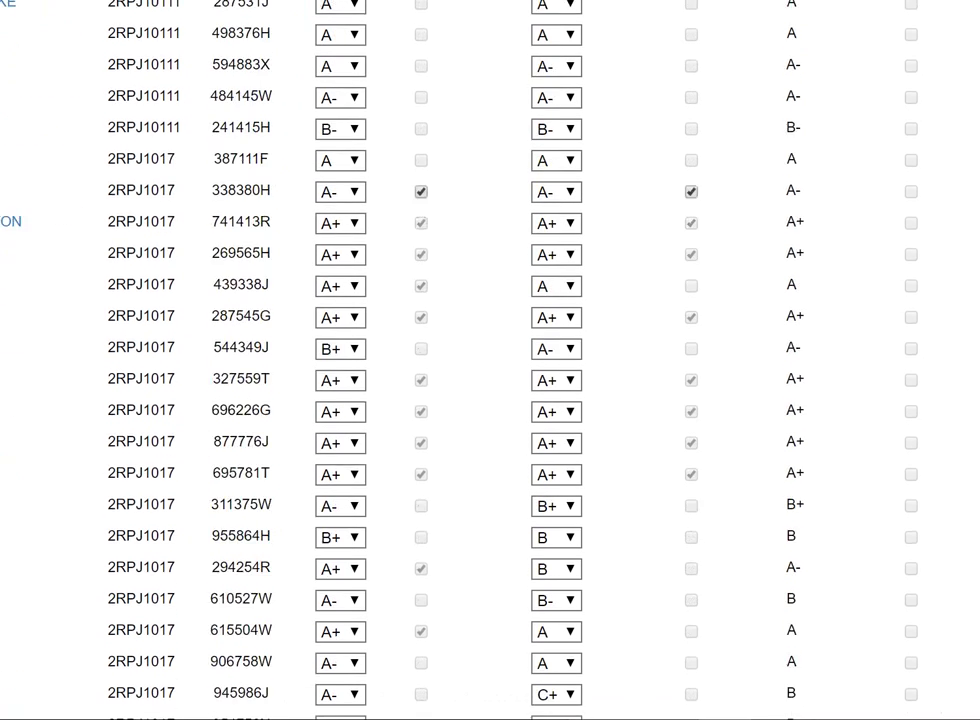
scroll(470, 560, down, 2)
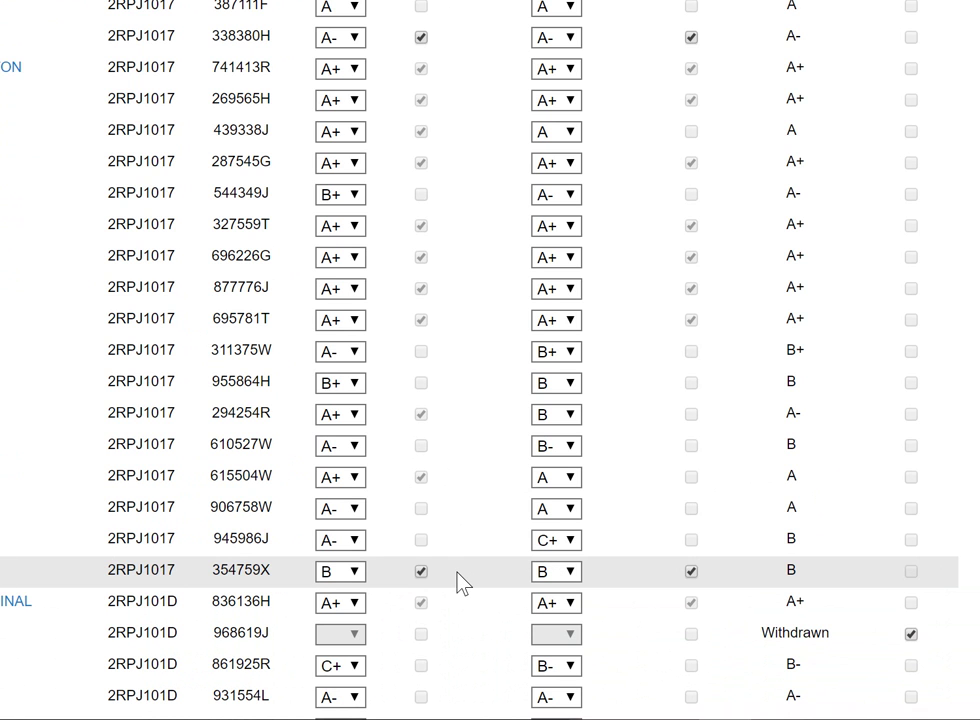
scroll(490, 360, down, 3)
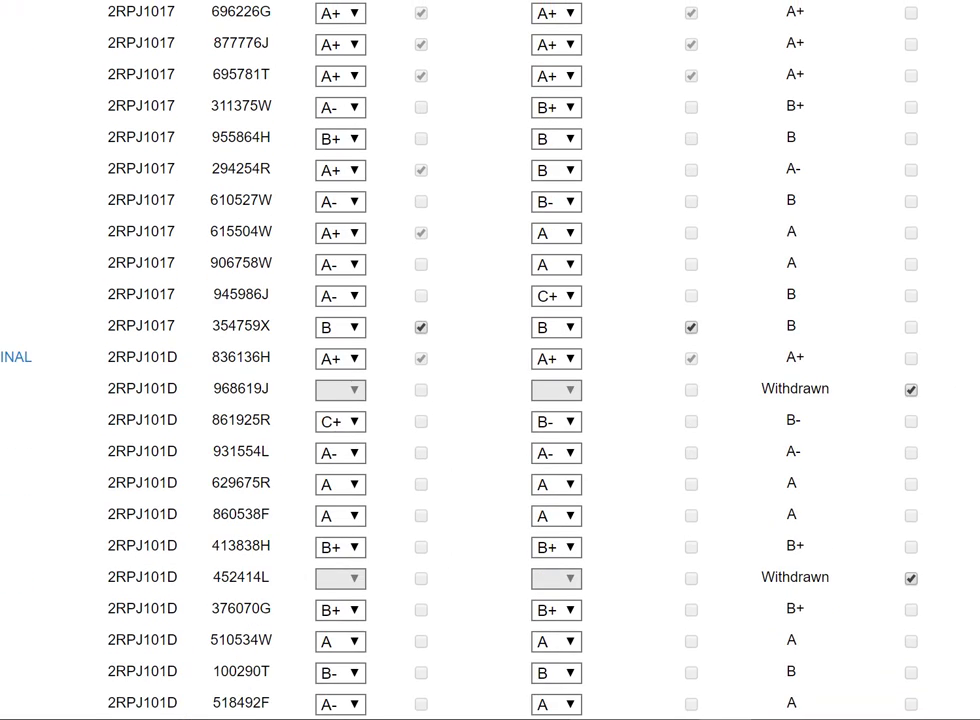
scroll(490, 360, down, 3)
scroll(490, 360, down, 3)
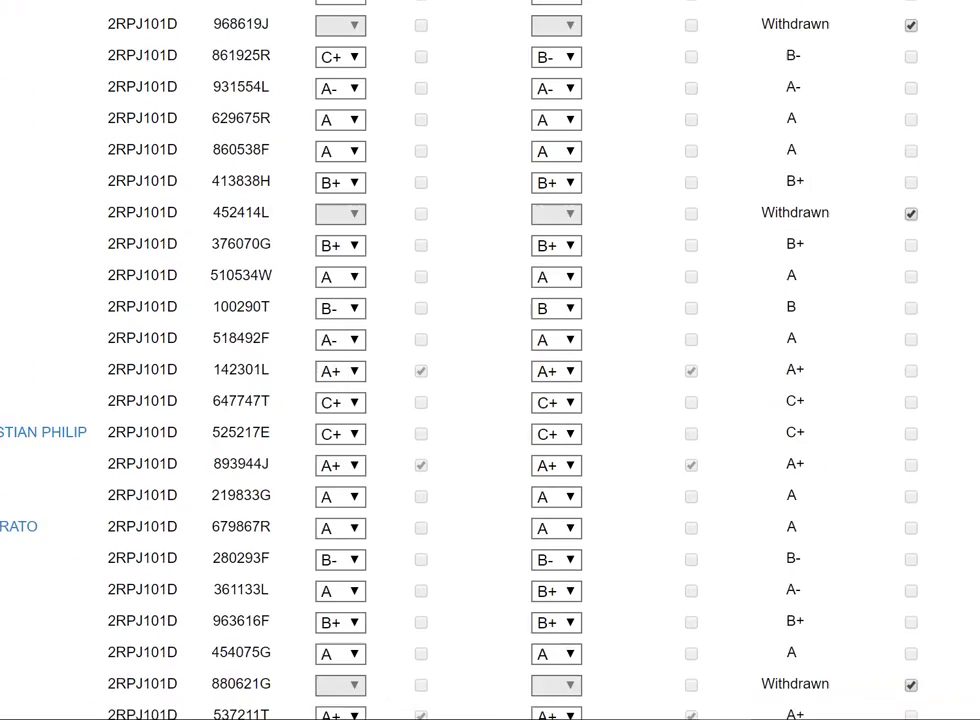
Set the second 2RPJ10110 student's Folio grade and the third student's Research Outcome grade to A+.
scroll(490, 360, up, 5)
scroll(490, 360, up, 15)
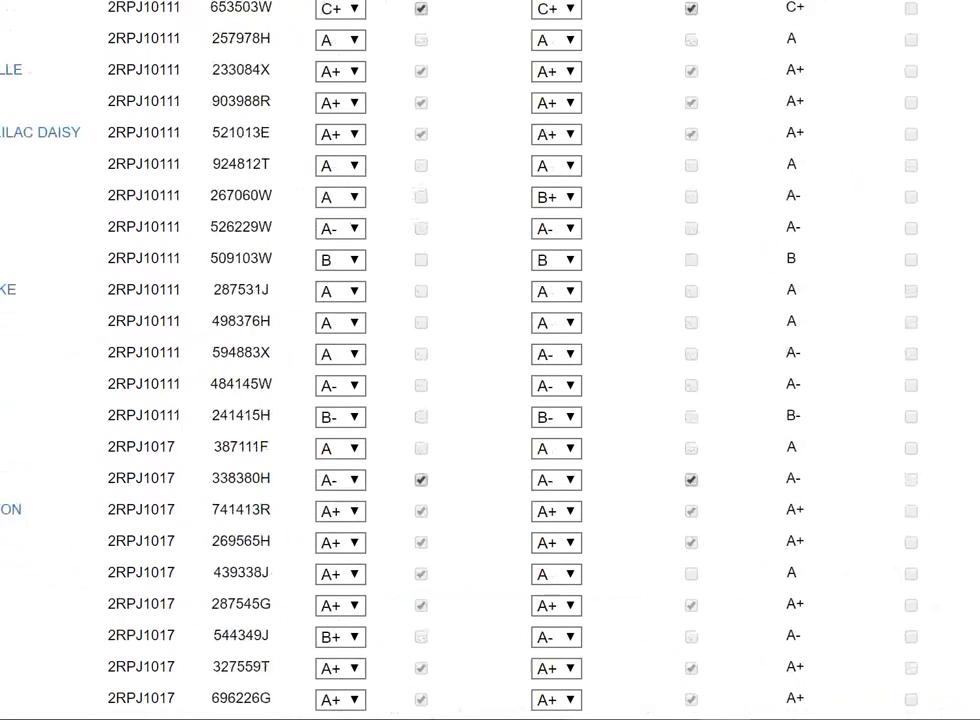
scroll(490, 360, up, 1)
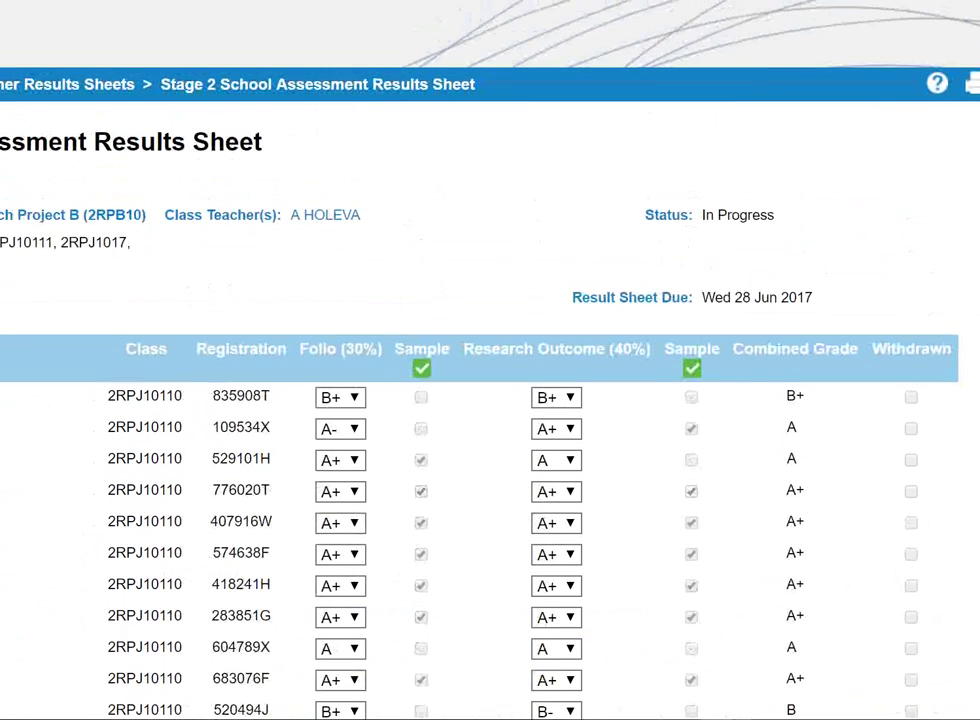
click(352, 398)
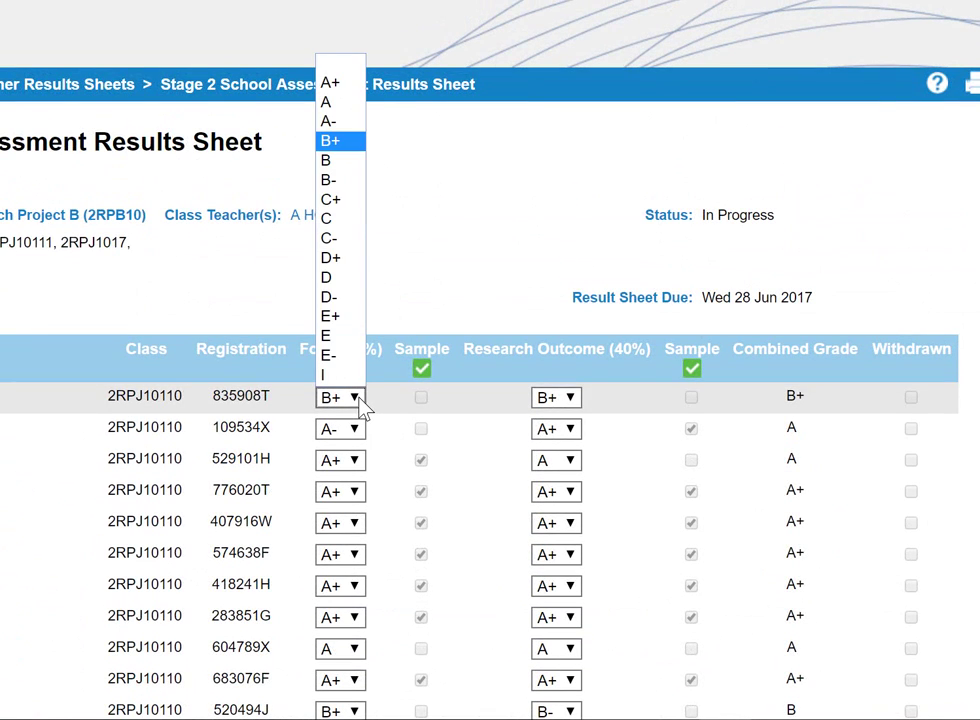
click(358, 430)
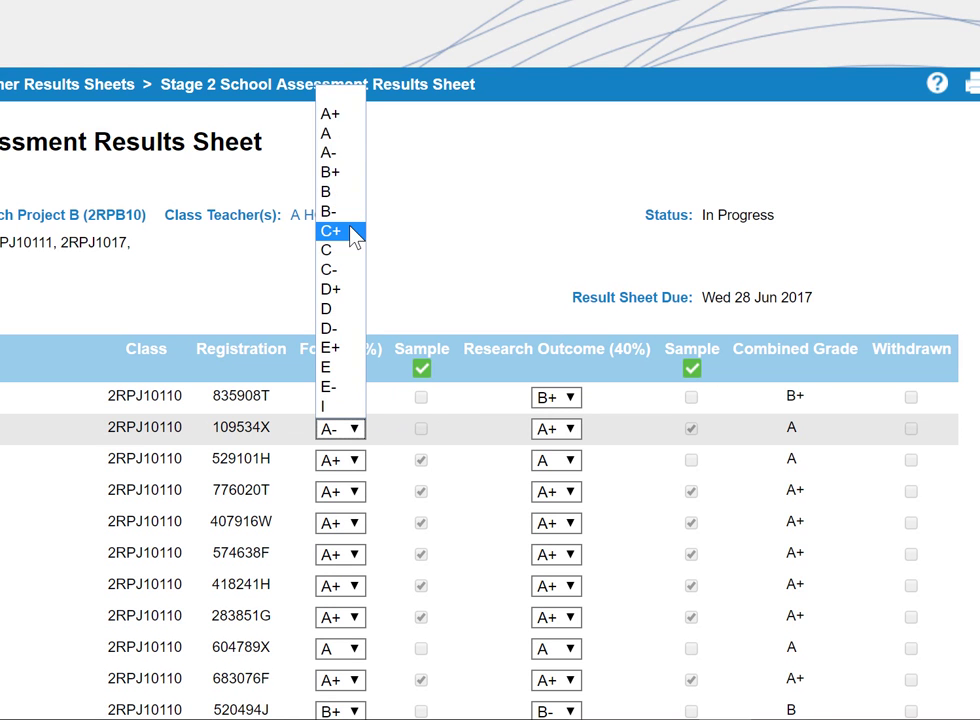
click(338, 115)
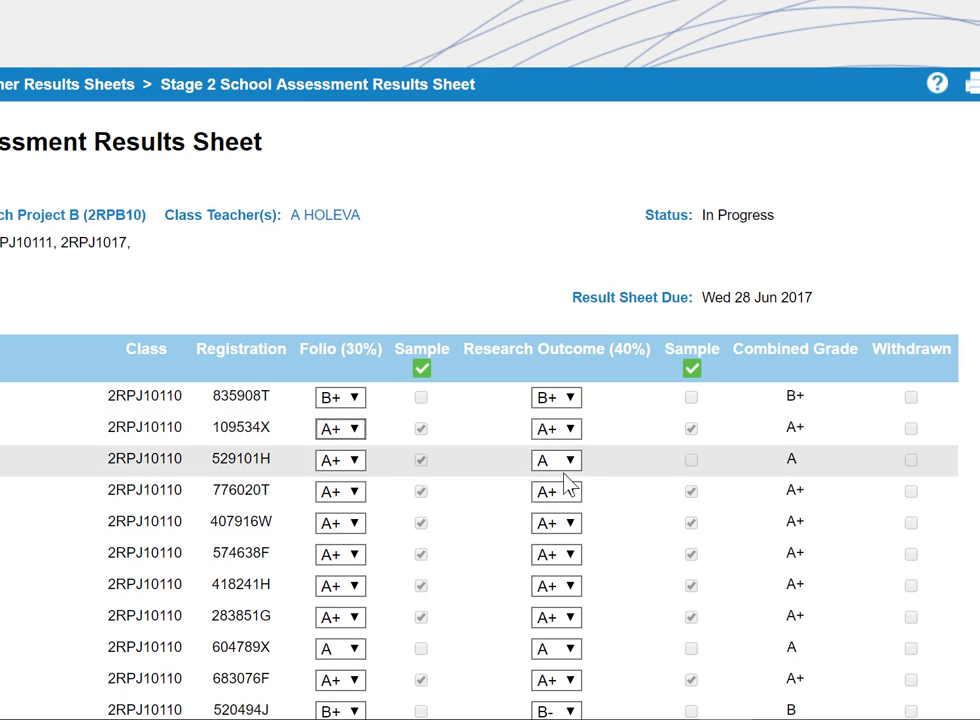
click(570, 461)
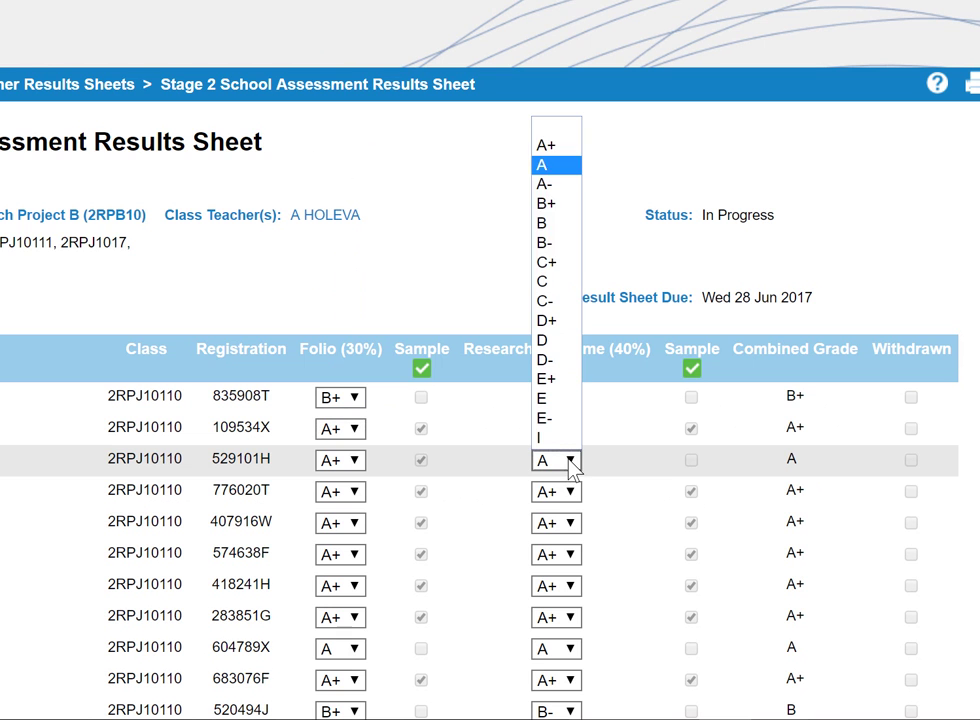
click(556, 151)
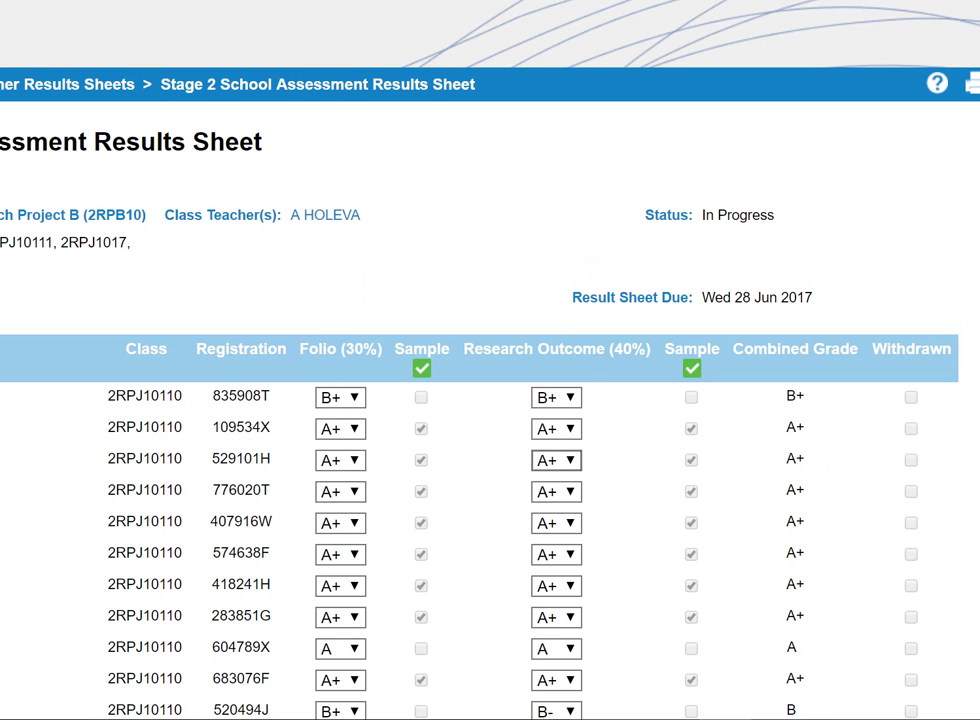
Check the grades and sample ticks across all classes down to the withdrawn students in class 2RPJ101D.
scroll(490, 400, down, 4)
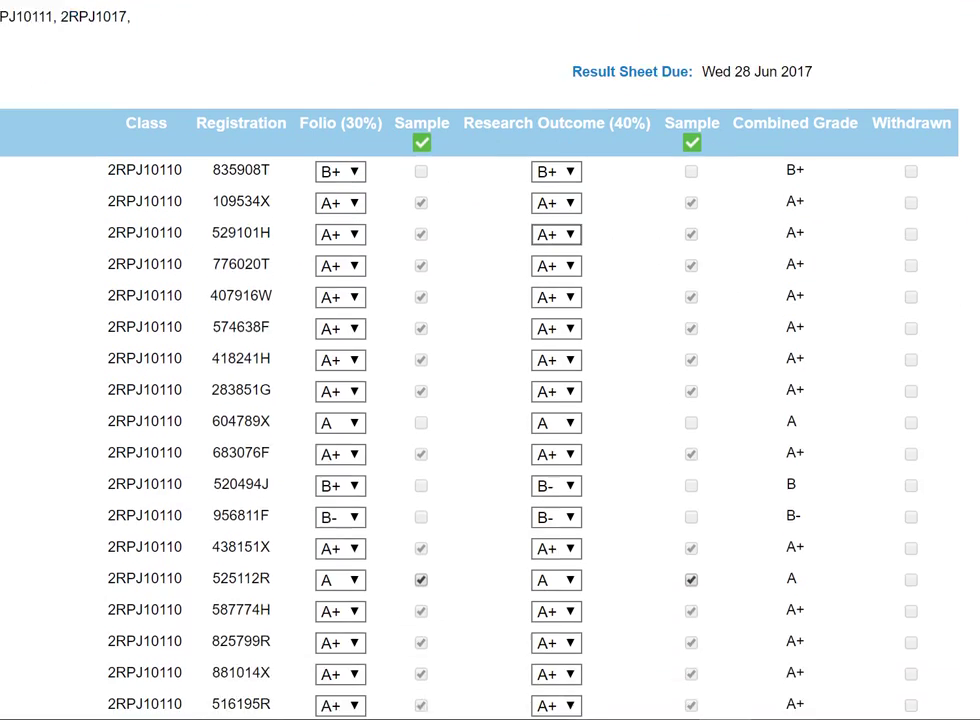
scroll(490, 400, down, 5)
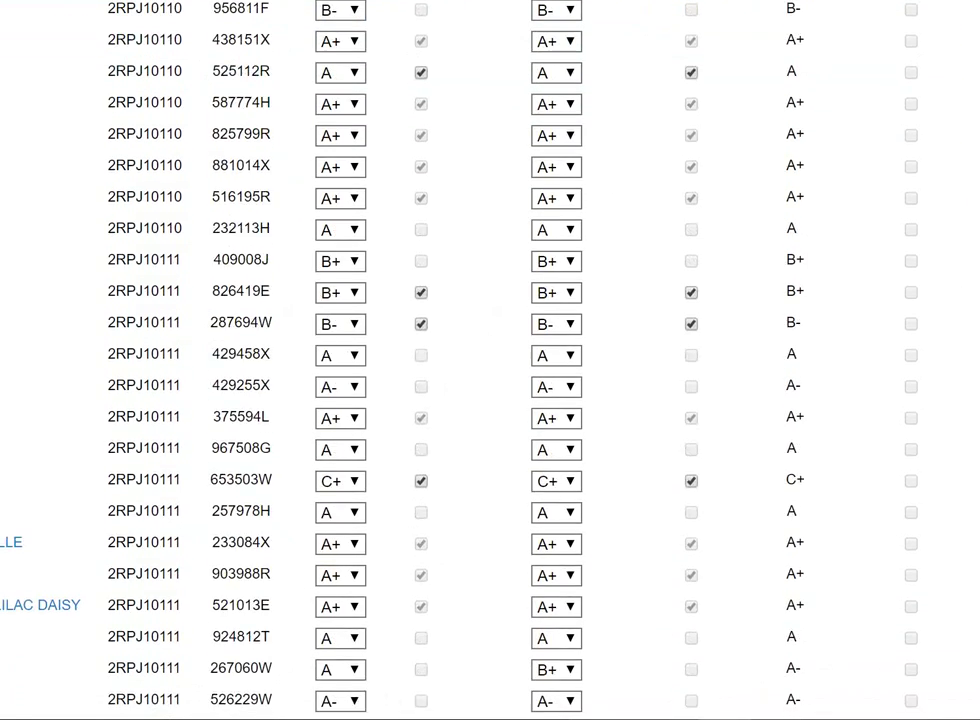
scroll(490, 400, down, 1)
scroll(490, 400, down, 1)
scroll(490, 400, down, 1)
scroll(490, 400, down, 1)
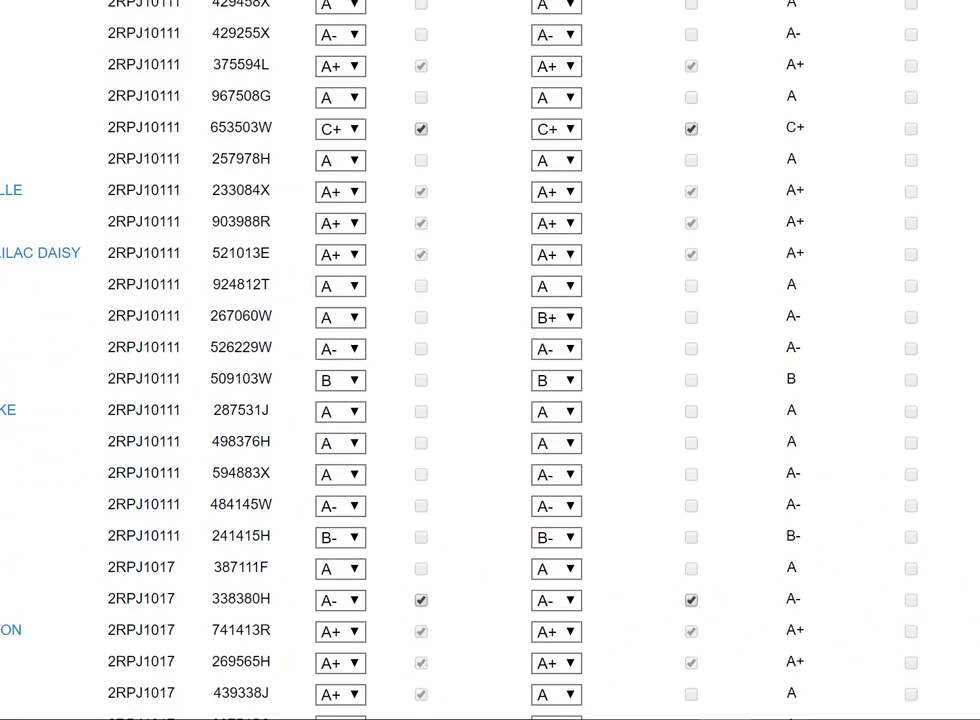
scroll(490, 400, down, 1)
scroll(490, 400, down, 1)
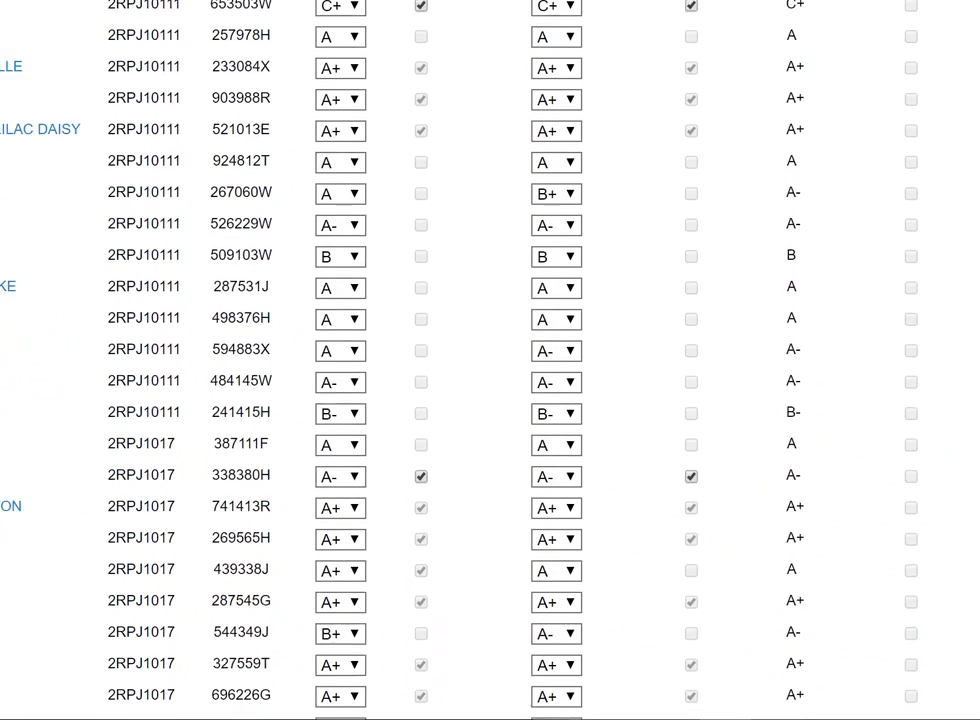
scroll(490, 400, down, 2)
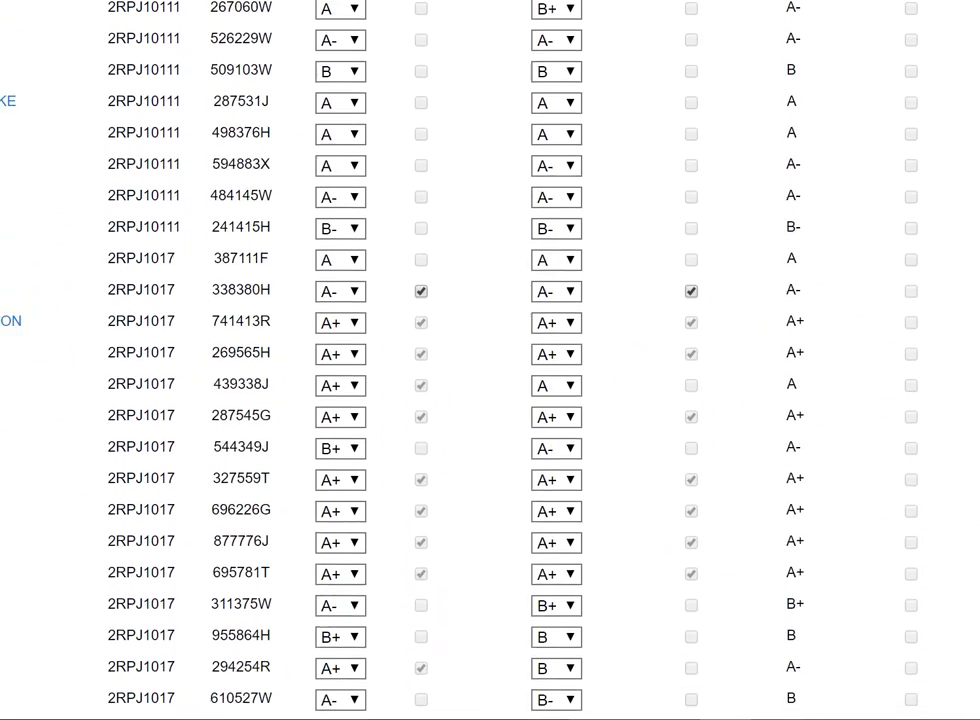
scroll(490, 400, down, 3)
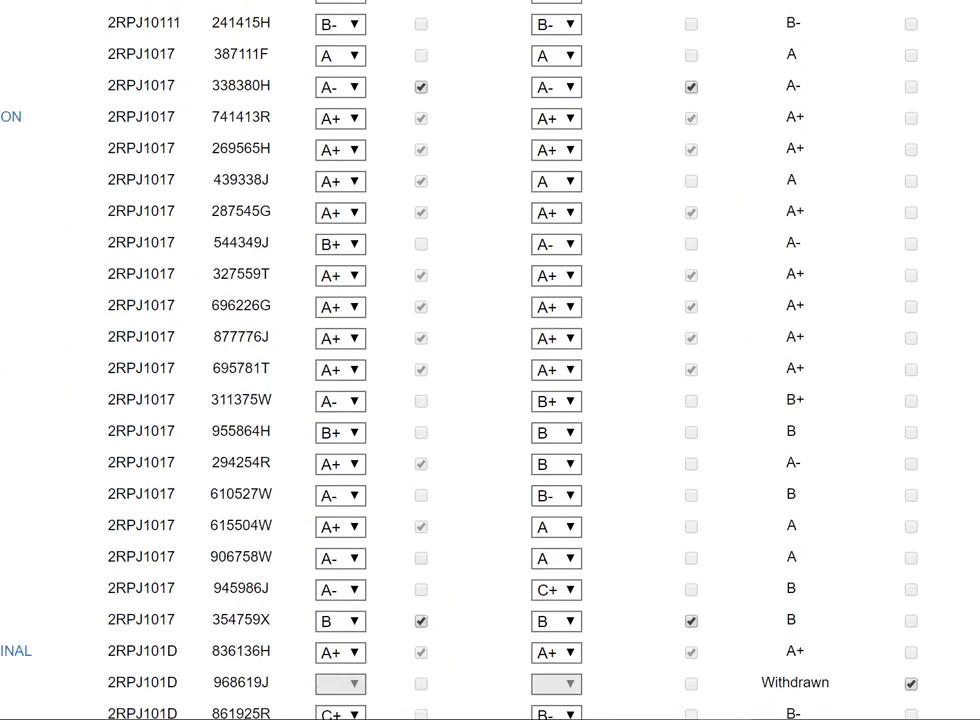
scroll(490, 400, down, 3)
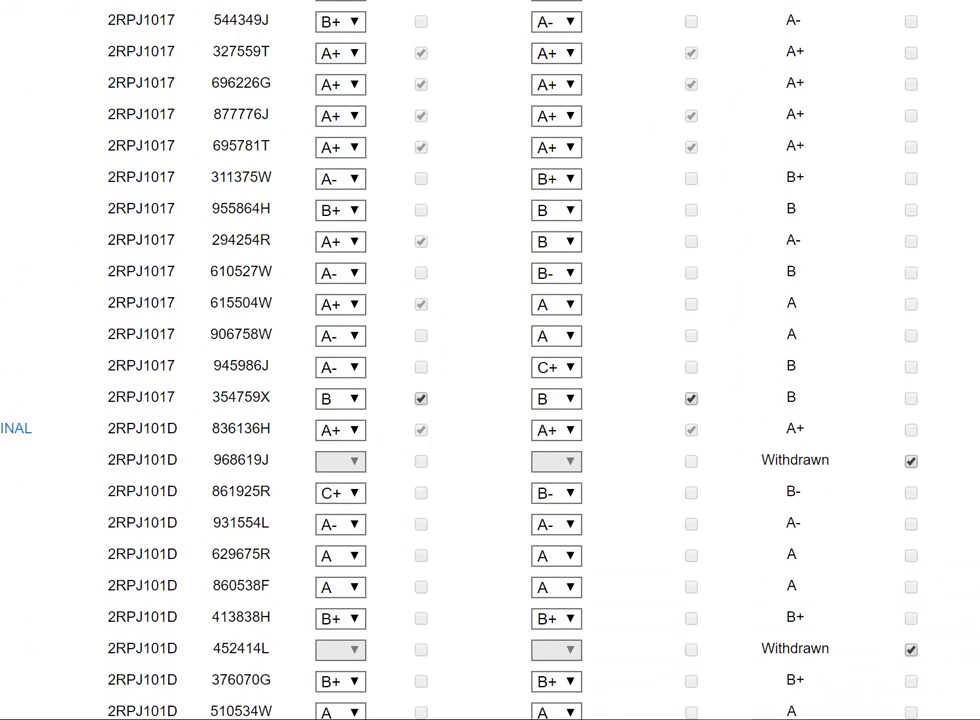
scroll(490, 400, down, 2)
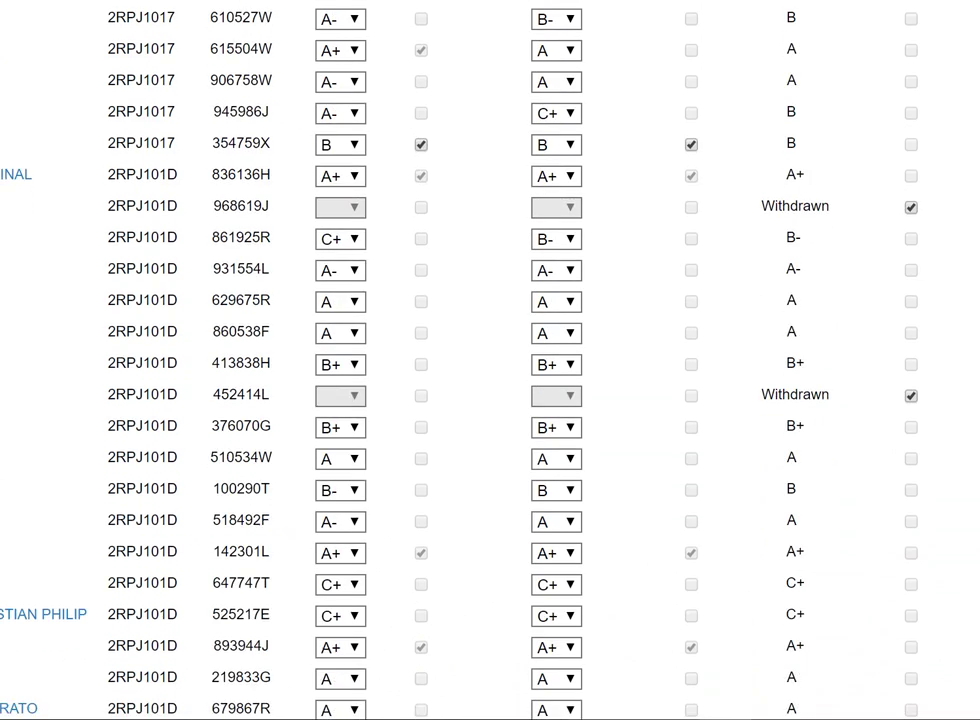
scroll(490, 400, down, 1)
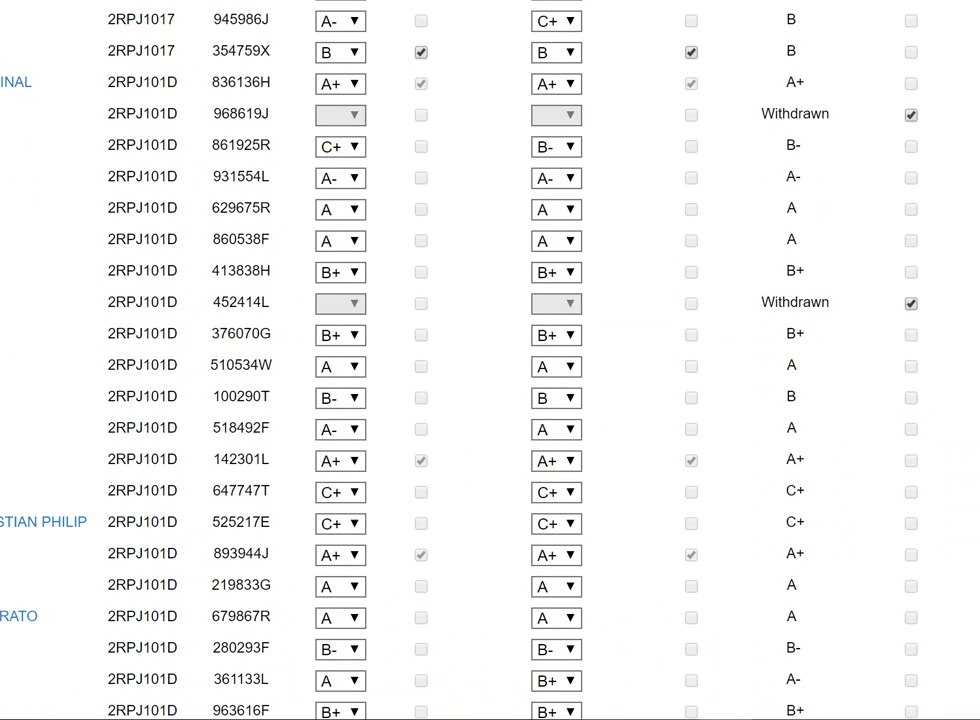
Clear the Withdrawn mark of the second 2RPJ101D student and mark that student as withdrawn again.
scroll(490, 400, down, 3)
scroll(490, 400, up, 2)
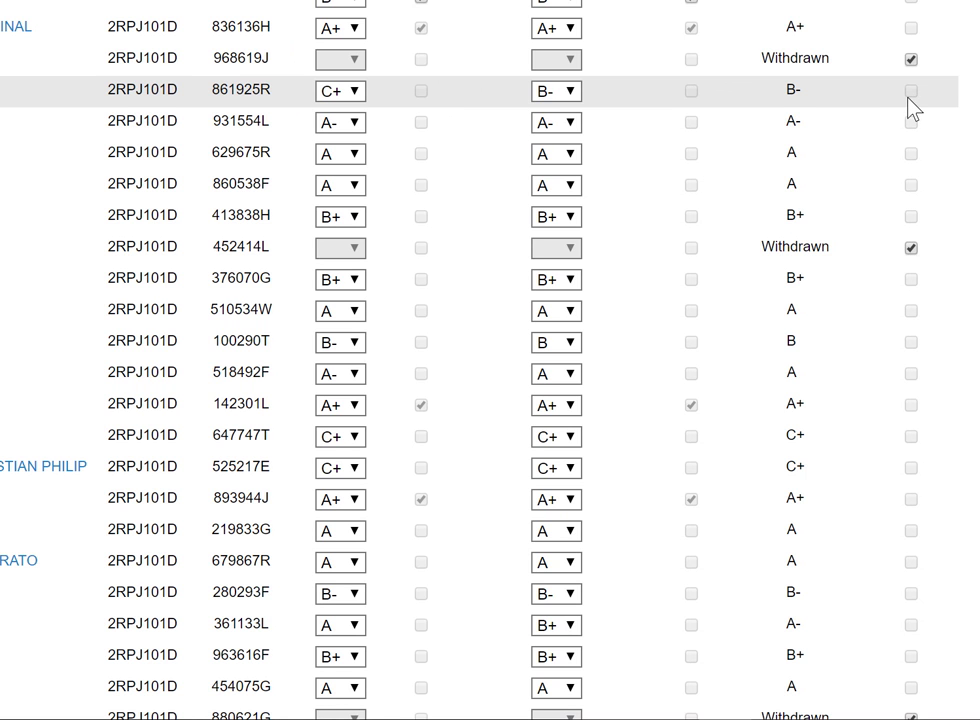
click(911, 61)
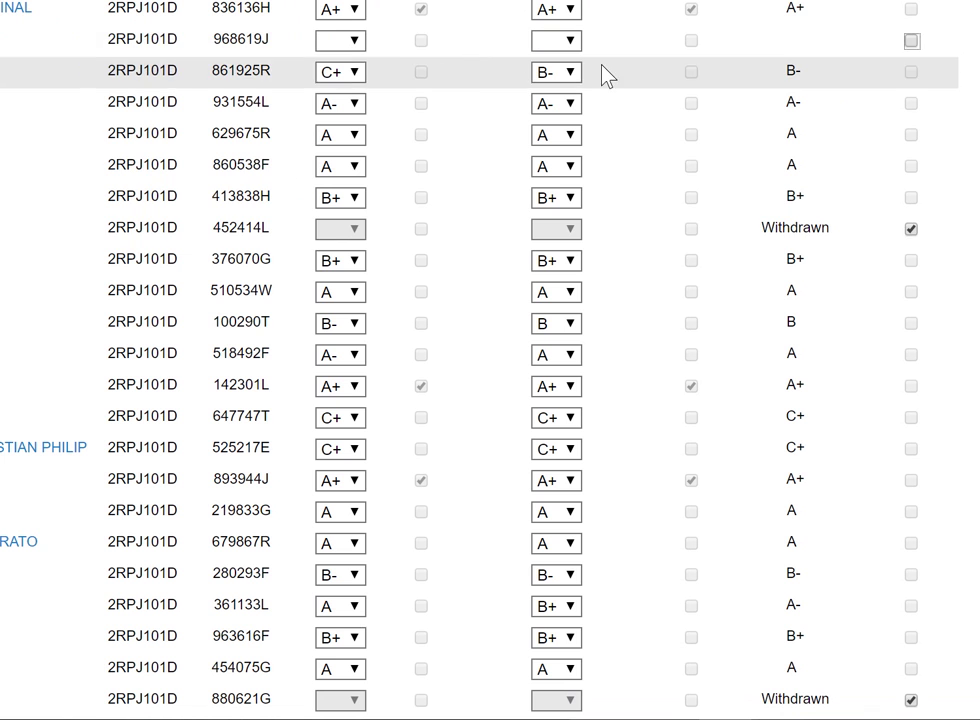
click(911, 41)
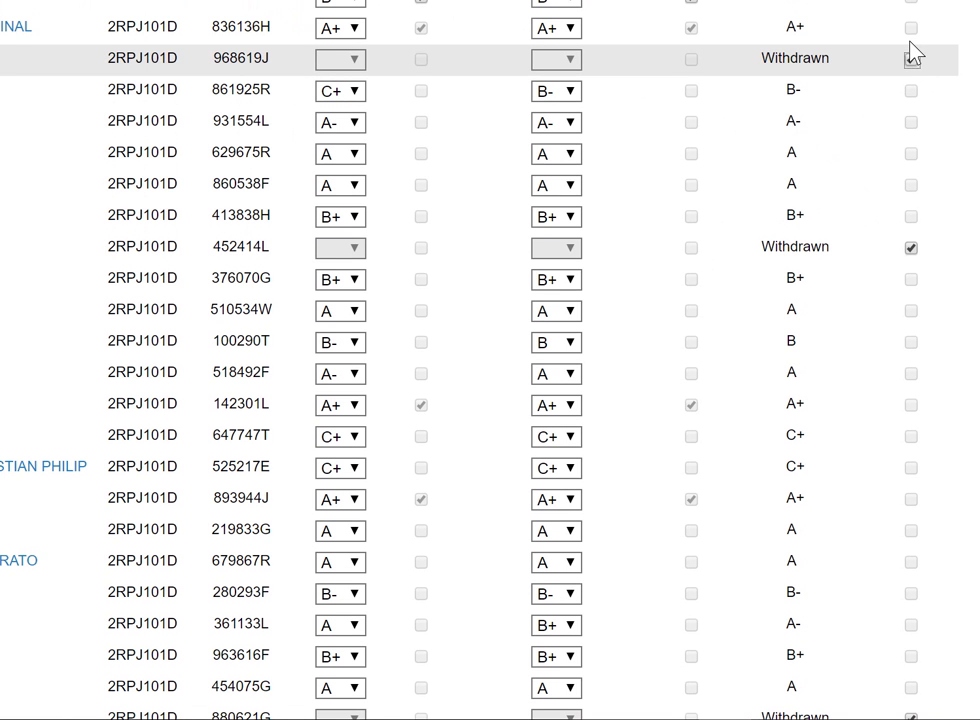
scroll(490, 360, down, 3)
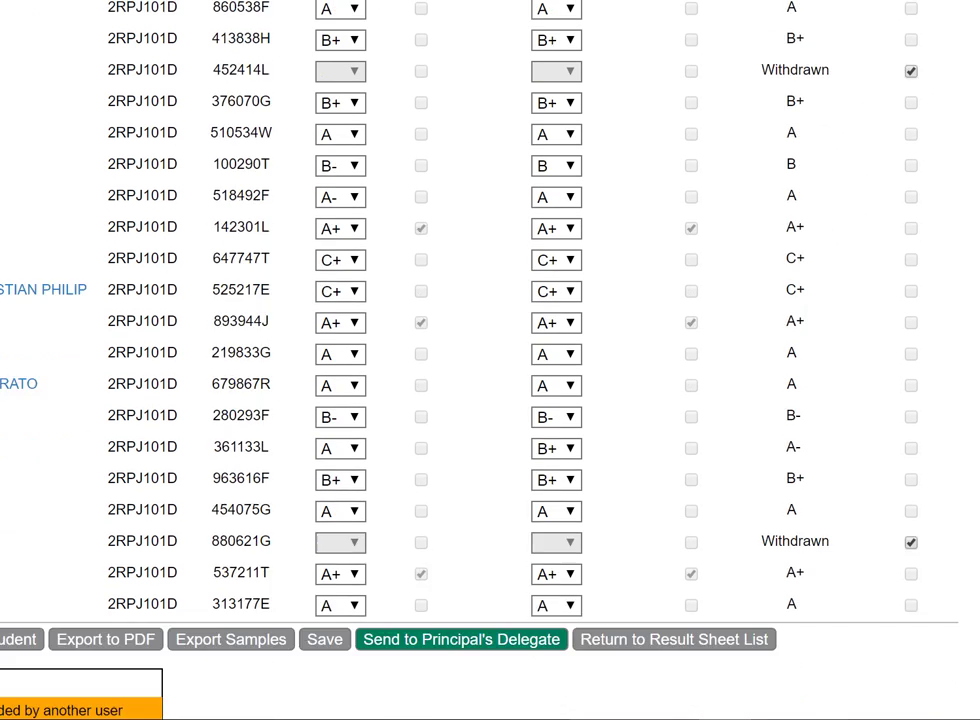
Try to save the results sheet and complete the sign-in page to get back to it.
scroll(490, 360, up, 2)
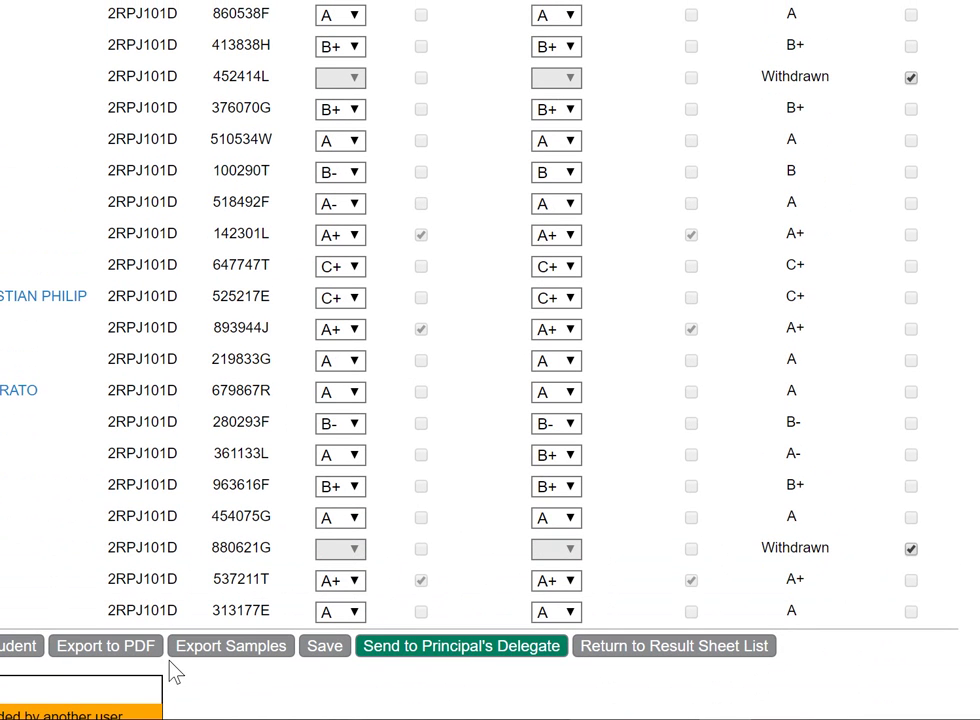
click(320, 646)
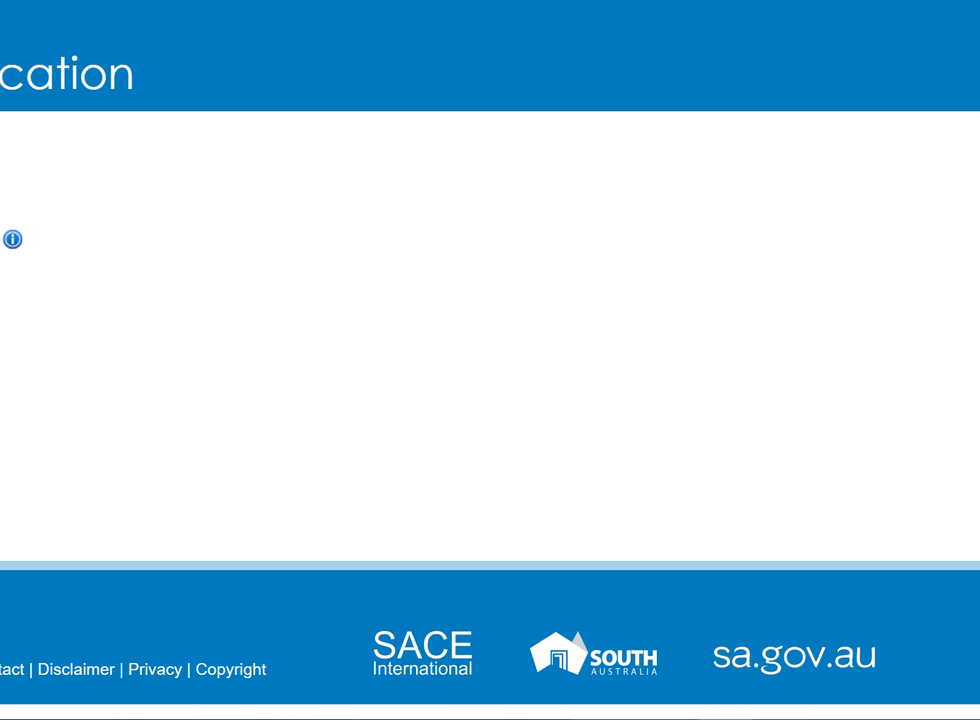
click(0, 239)
key(Return)
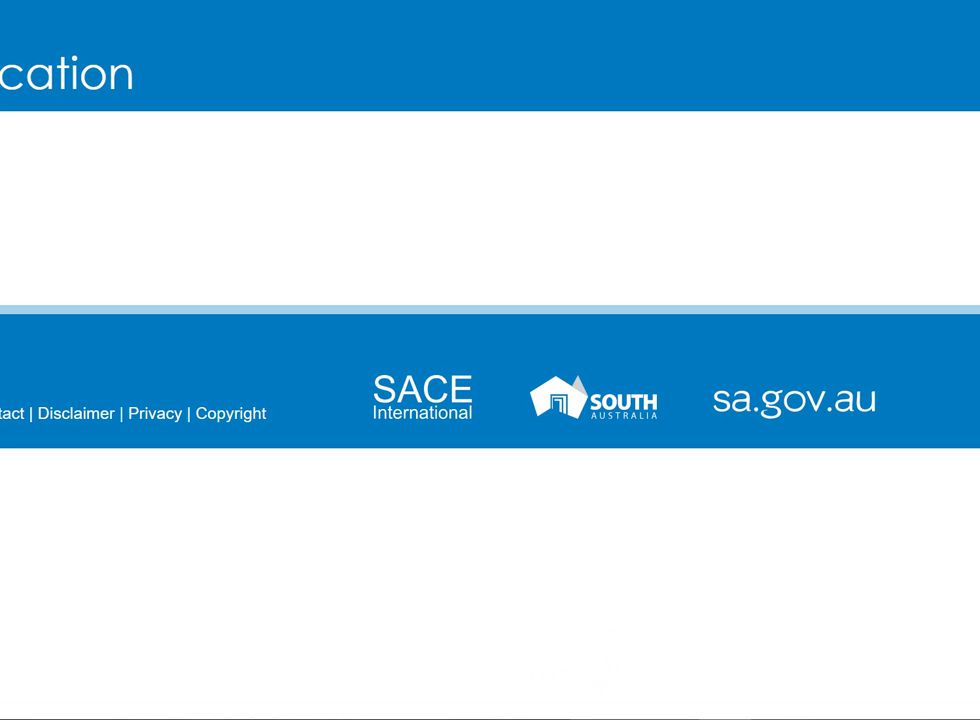
Save the reloaded Research Project B results sheet and dismiss the save message.
scroll(490, 400, down, 15)
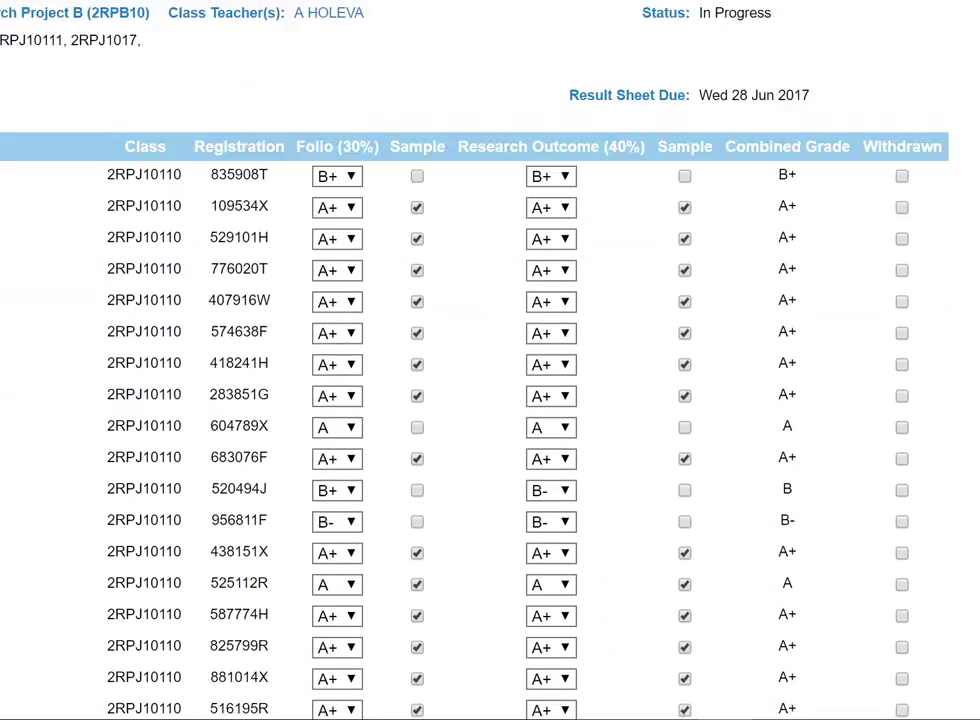
scroll(490, 360, down, 13)
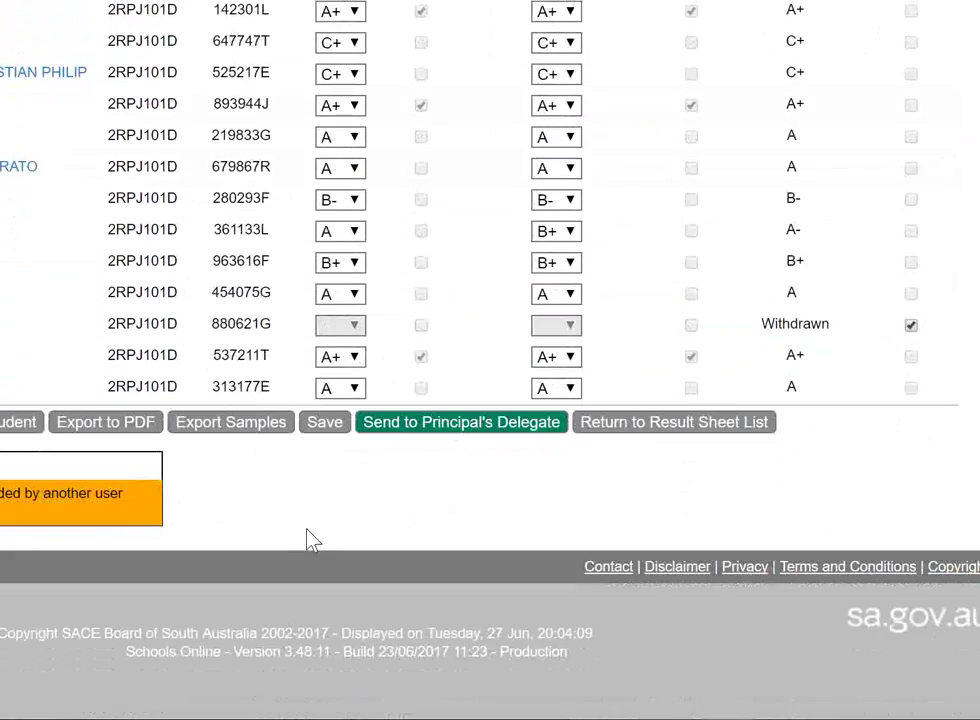
click(326, 422)
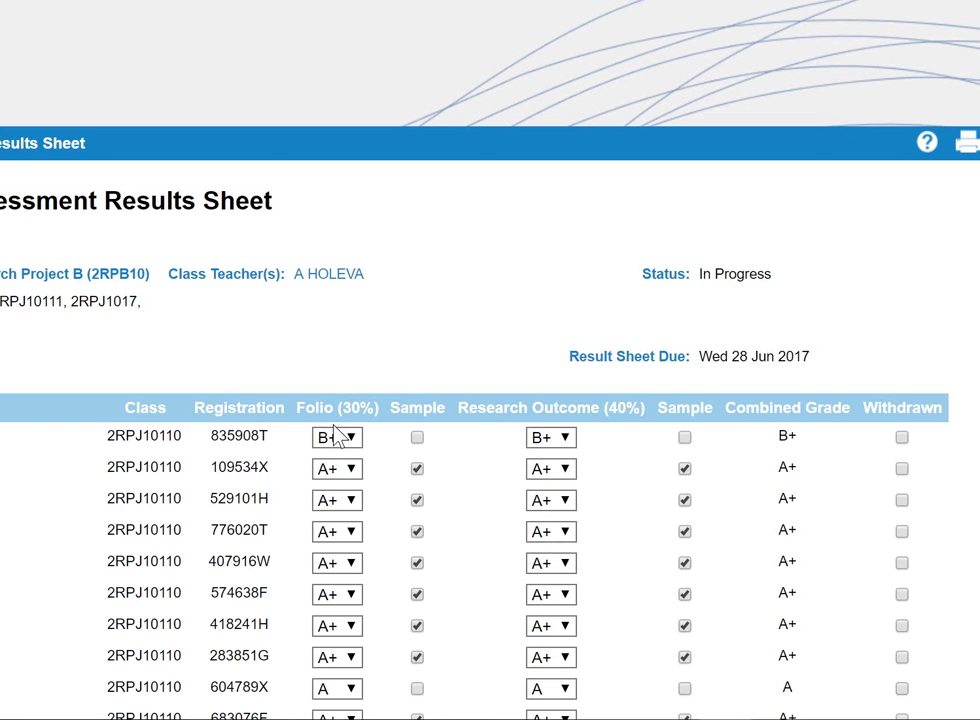
scroll(359, 564, down, 9)
scroll(359, 500, down, 6)
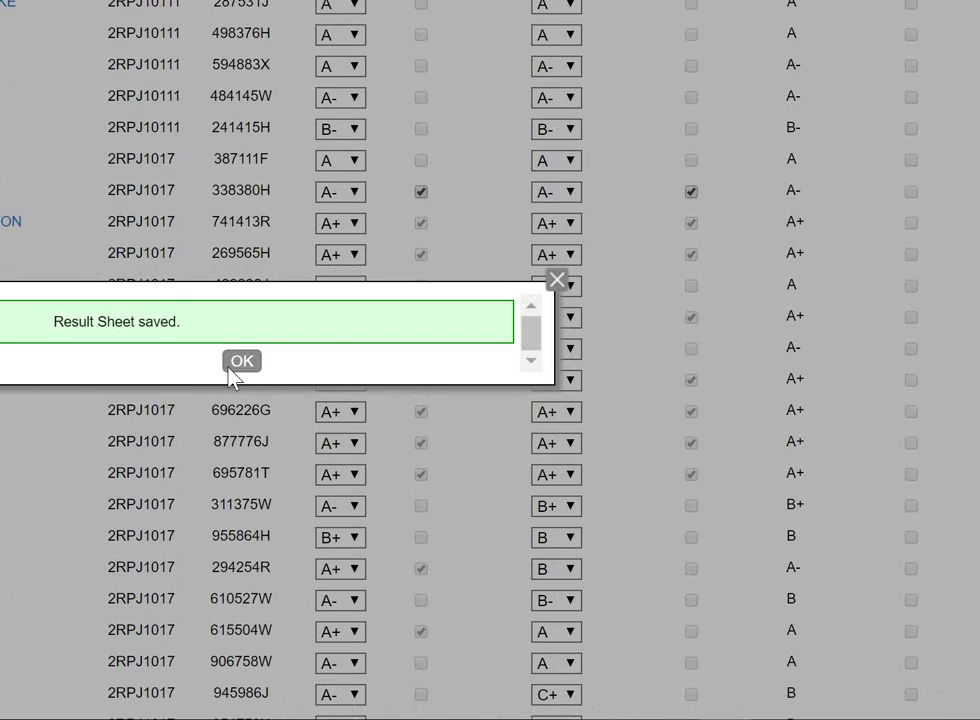
click(241, 361)
Export the full results sheet to PDF and export its moderation samples.
scroll(250, 372, down, 9)
scroll(250, 372, down, 2)
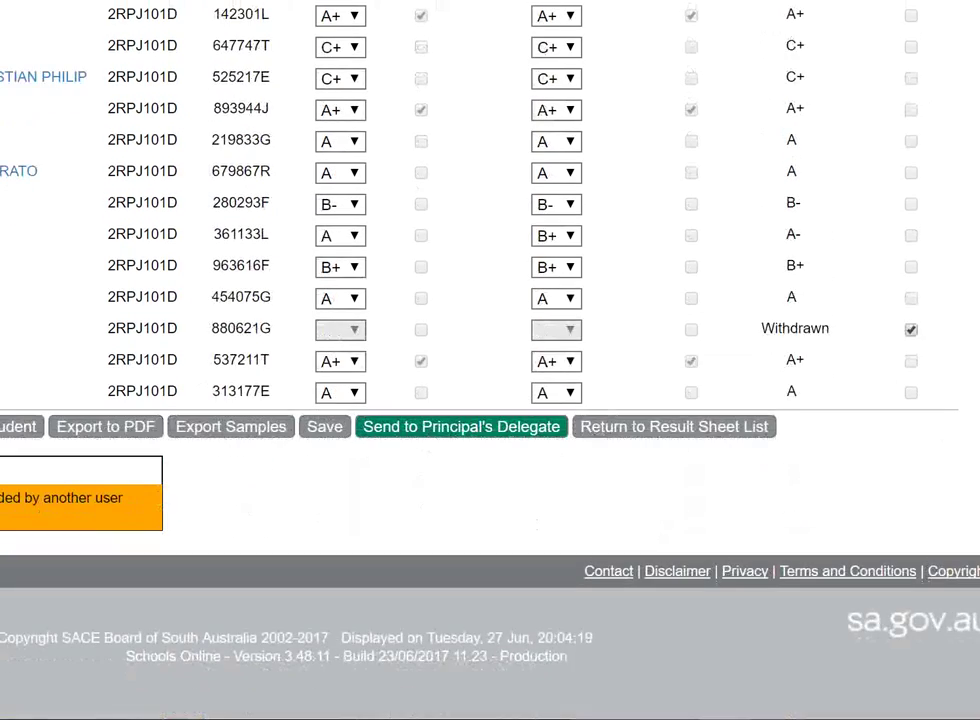
click(108, 430)
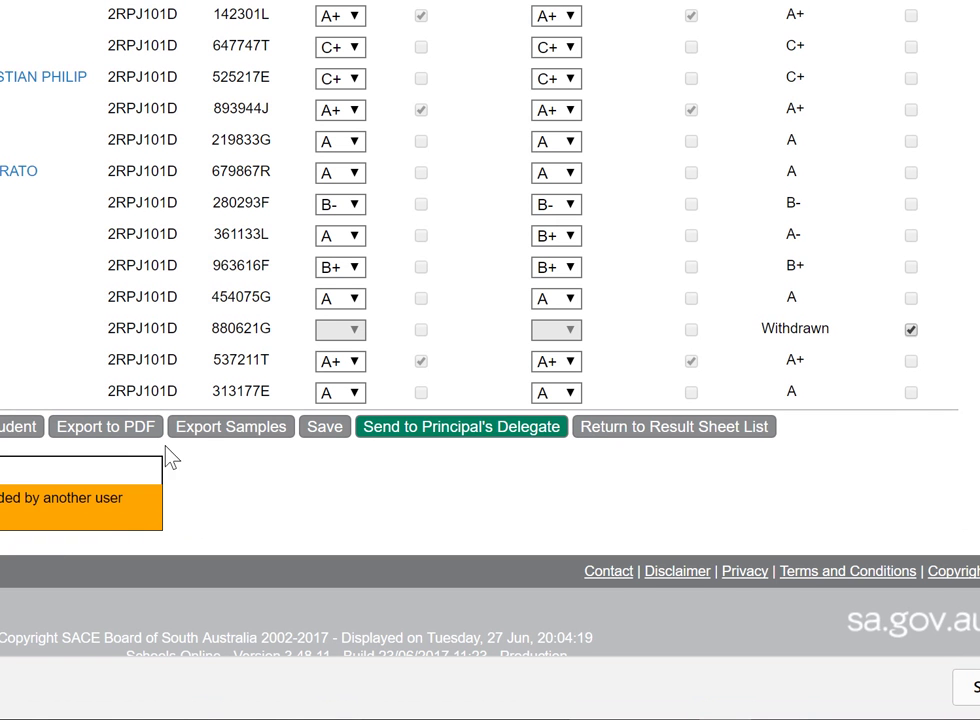
click(233, 432)
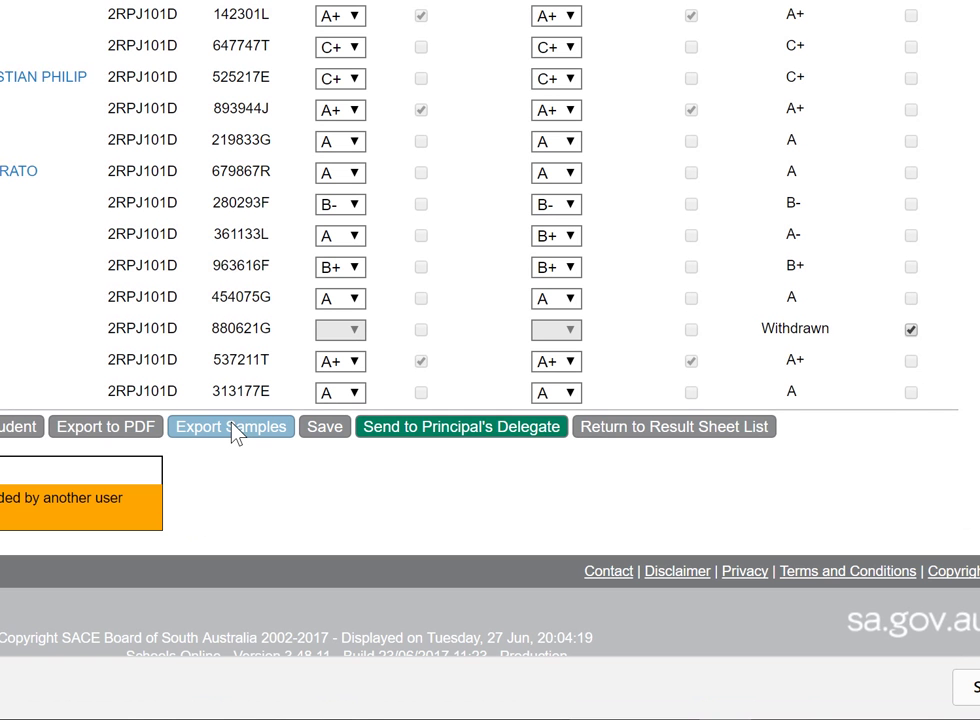
Open the exported Moderation Sample(s) document, check the sampled students' grades and return to the results sheet.
click(3, 688)
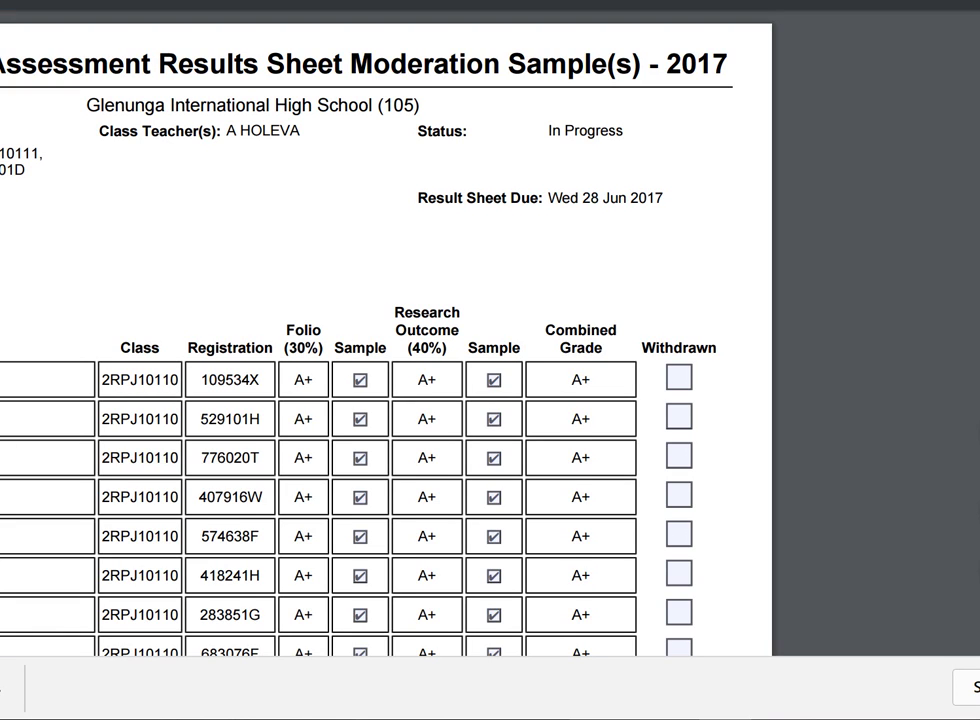
scroll(385, 340, down, 4)
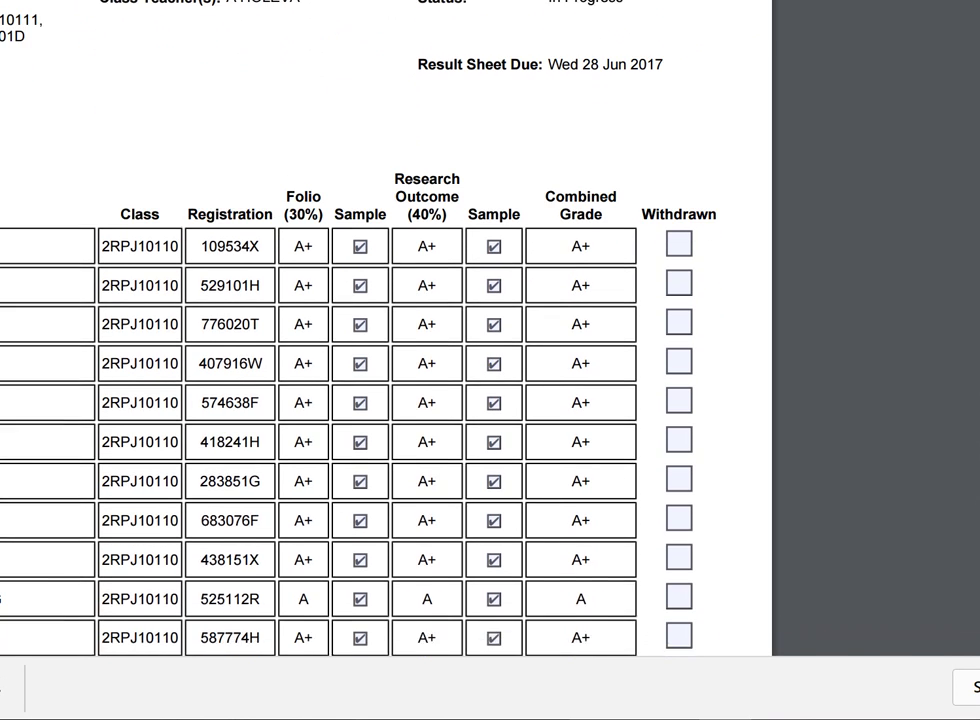
scroll(385, 340, up, 4)
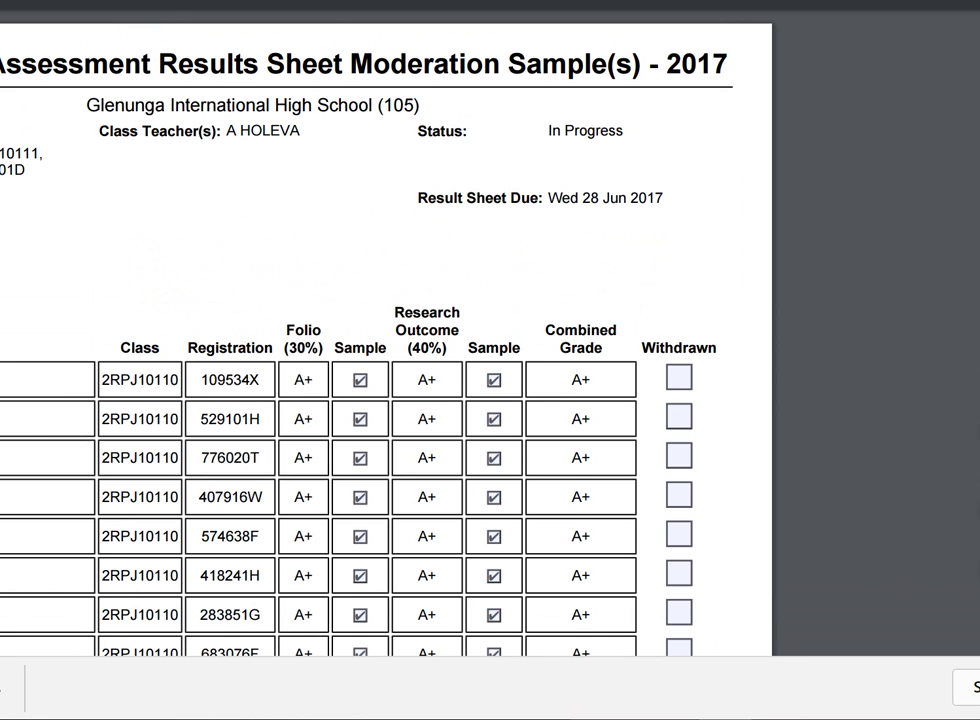
key(ctrl+shift+Tab)
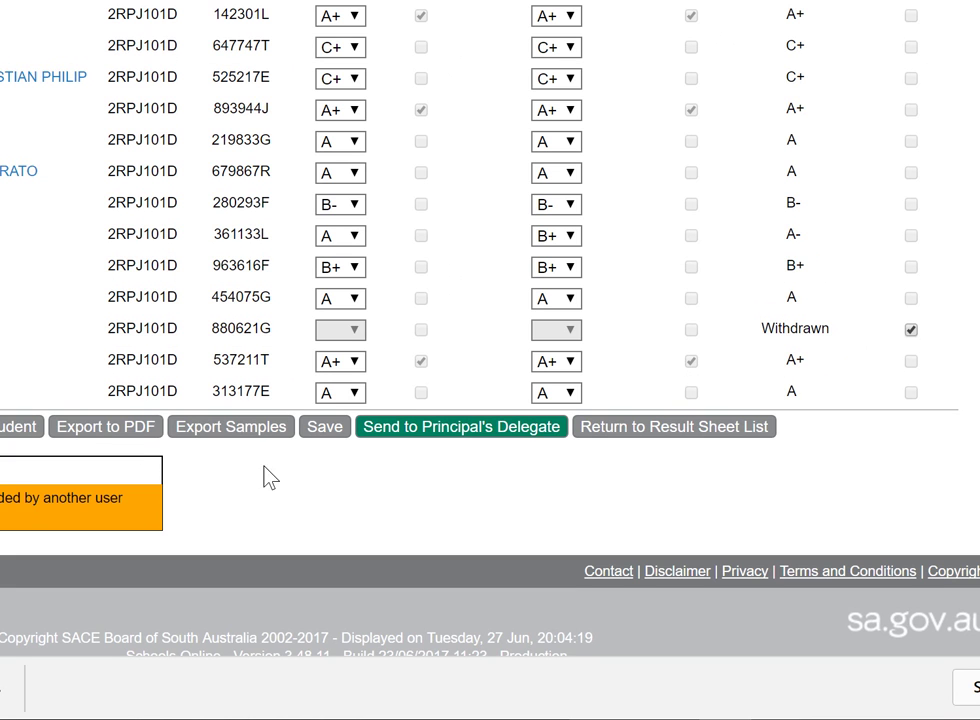
Send the results sheet to the Principal's Delegate, agree to the terms and conditions, and dismiss the information message.
click(413, 430)
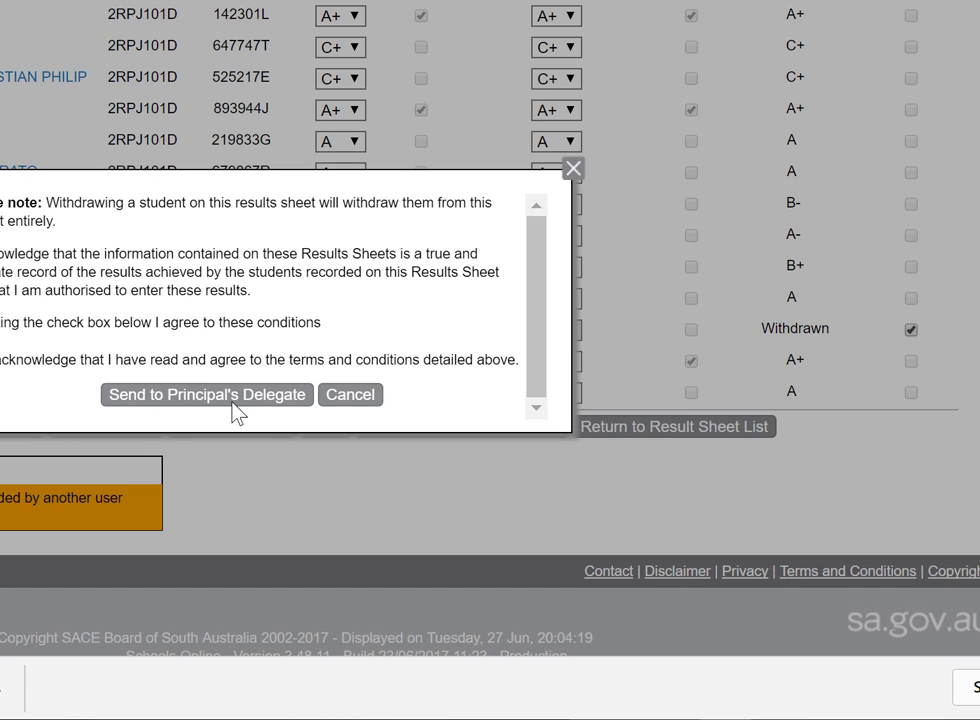
click(180, 395)
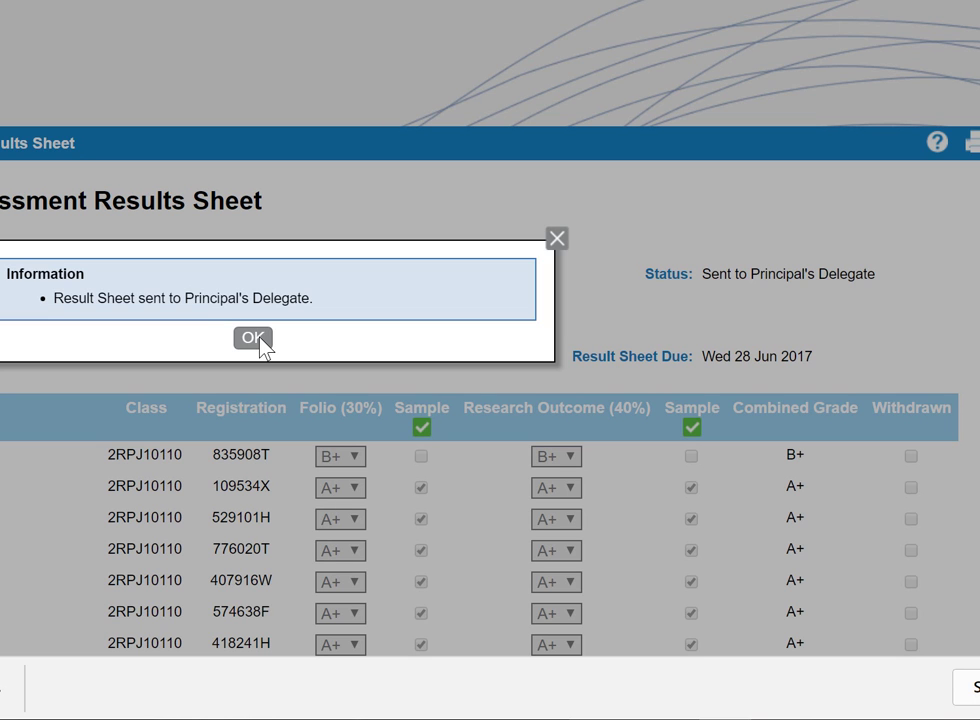
click(260, 339)
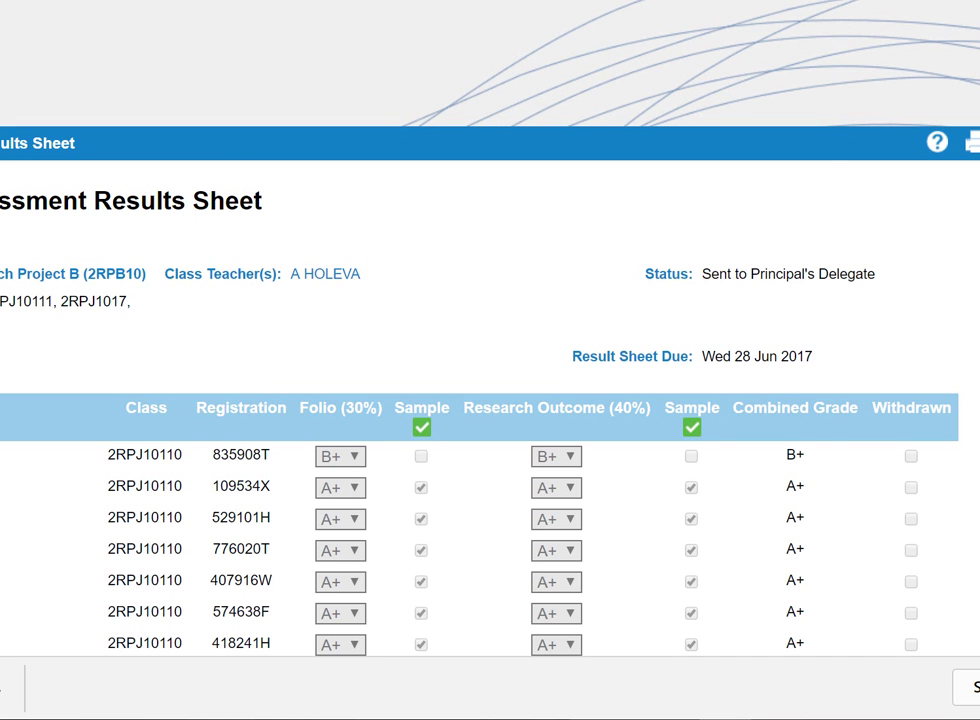